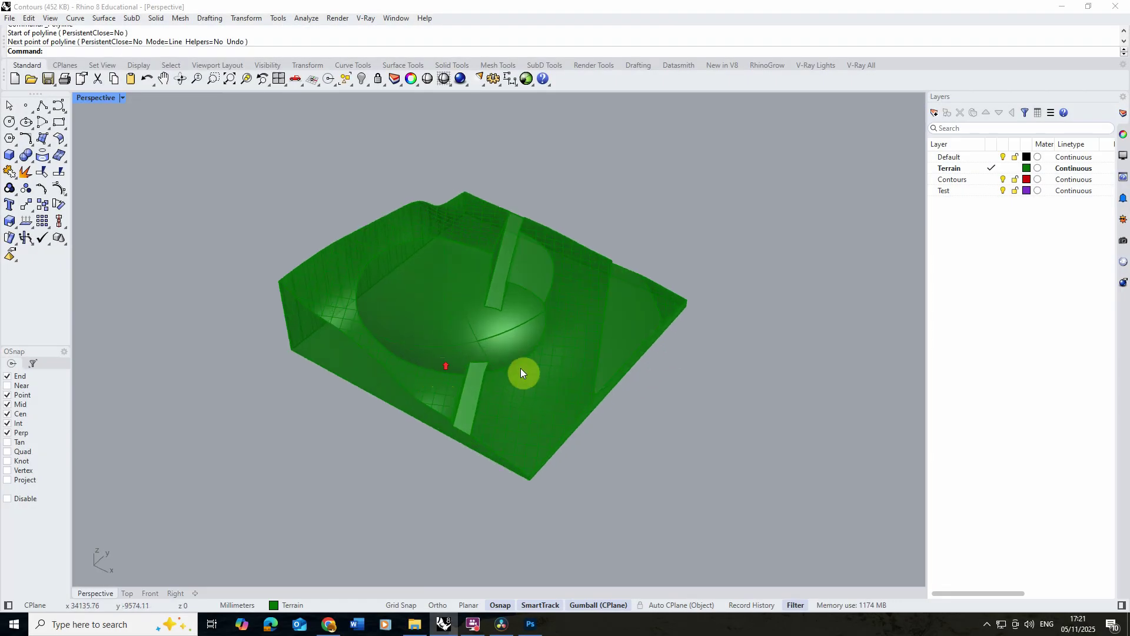
Measure the terrain's long lower edge with a temporary polyline between its two bottom corners.
{"action": "right_click_drag", "start_coordinate": [521, 372], "coordinate": [500, 361]}
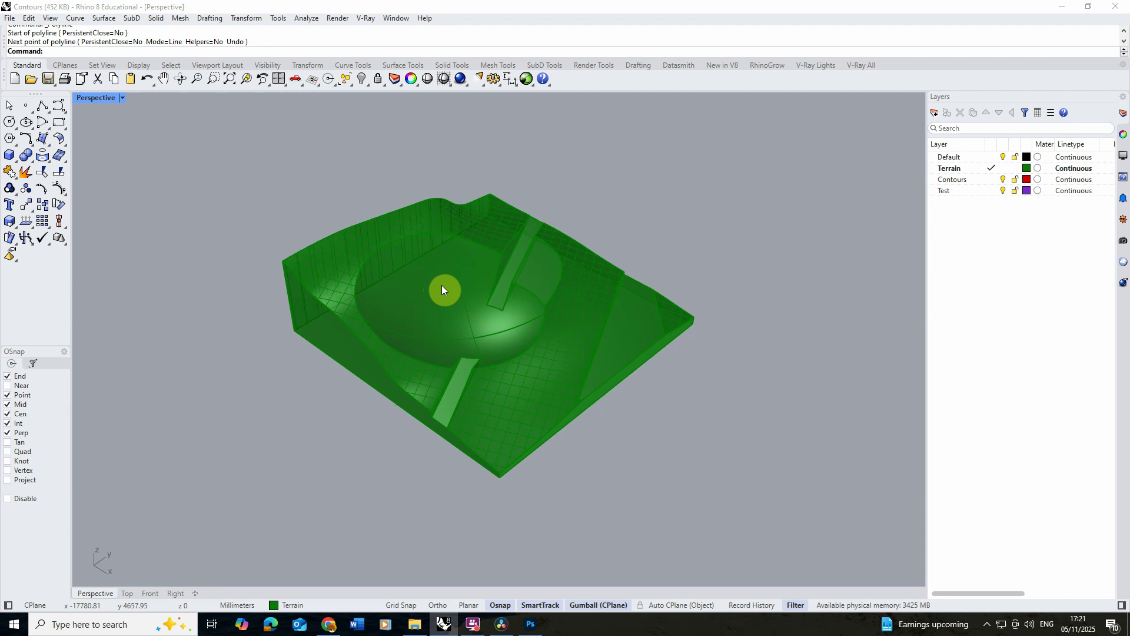
{"action": "left_click", "coordinate": [42, 106]}
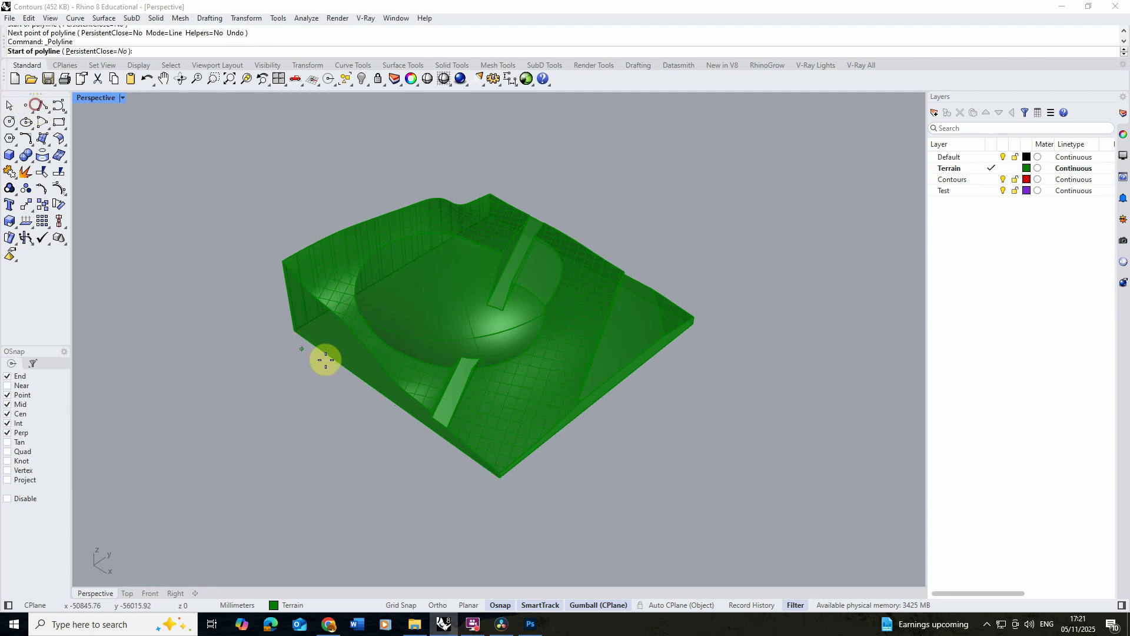
{"action": "left_click", "coordinate": [287, 333]}
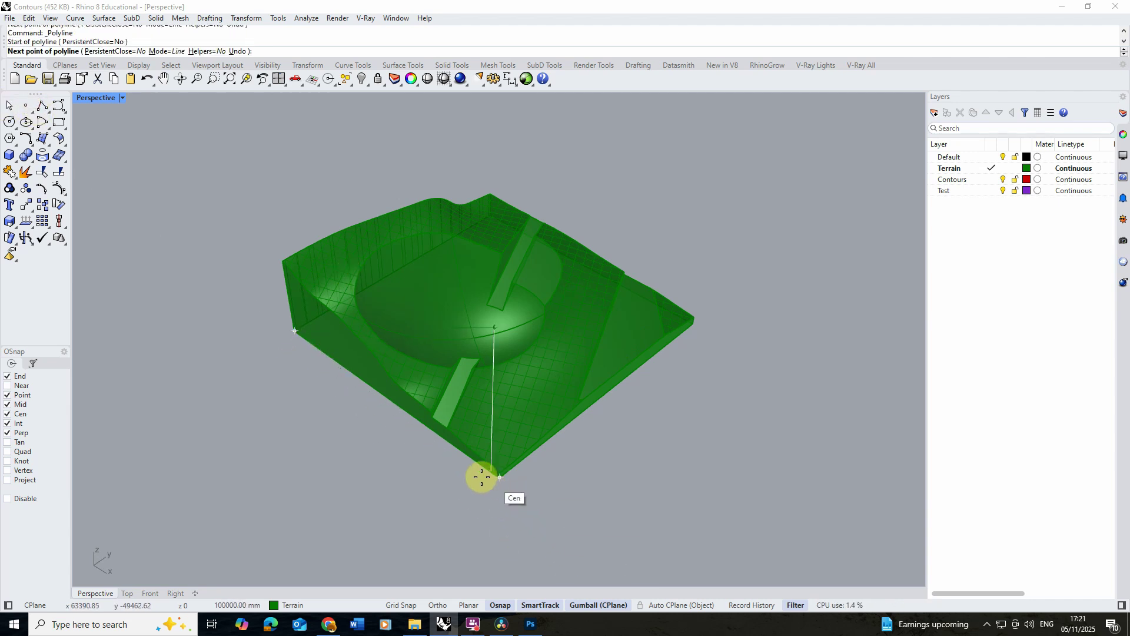
{"action": "key", "text": "Escape"}
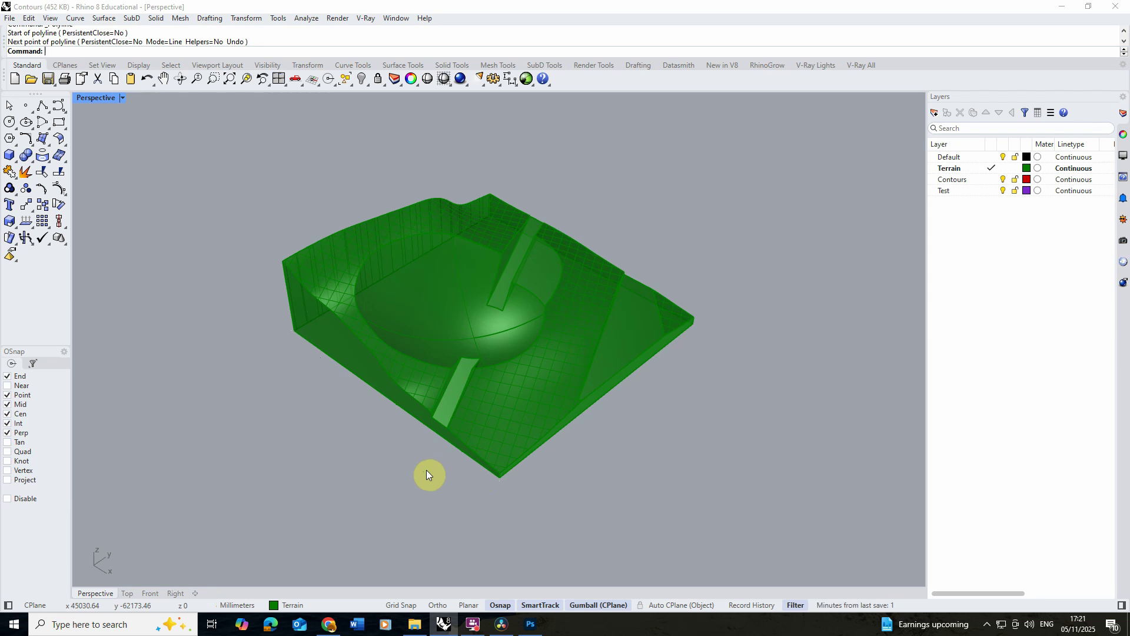
Scale the terrain solid by a factor of 0.01 about a point near its middle and frame the scaled model.
{"action": "left_click", "coordinate": [476, 347]}
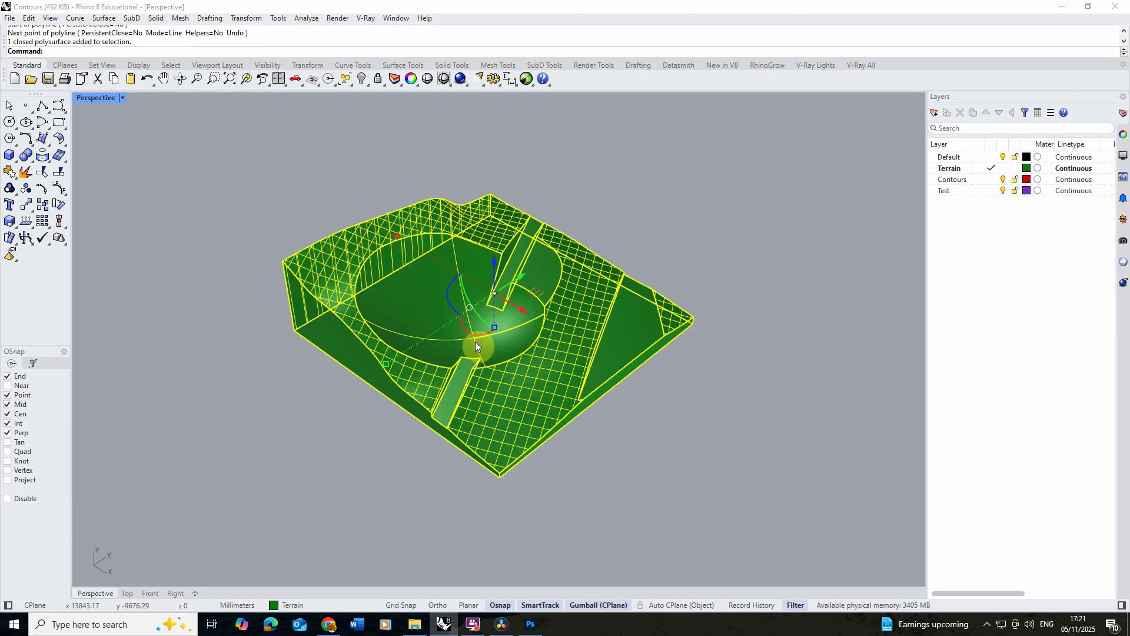
{"action": "left_click", "coordinate": [12, 236]}
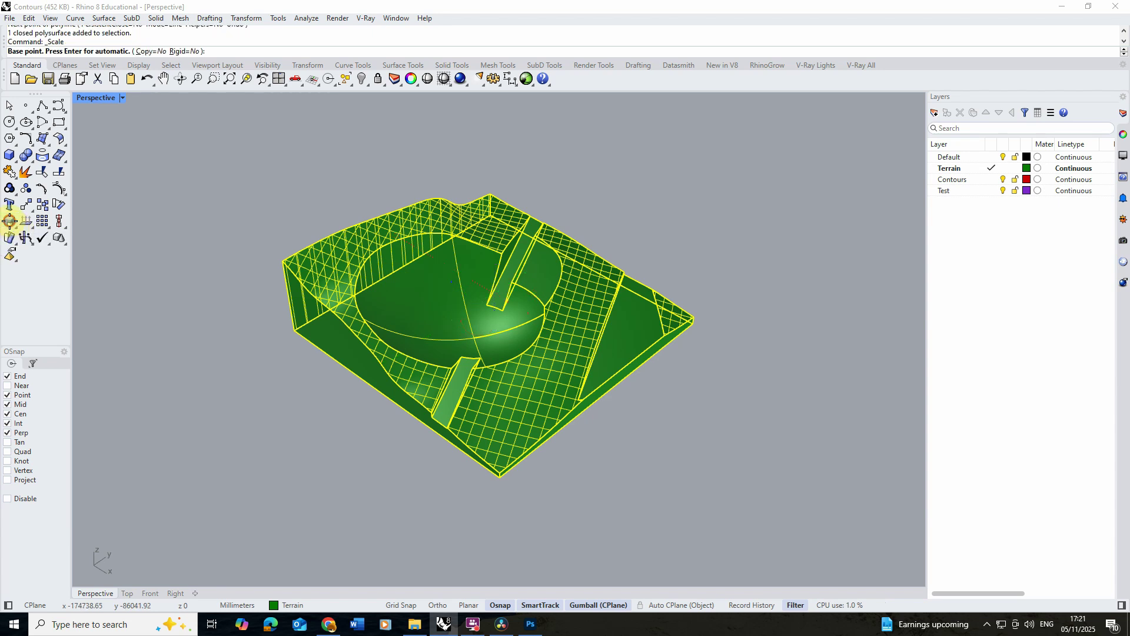
{"action": "left_click", "coordinate": [496, 303]}
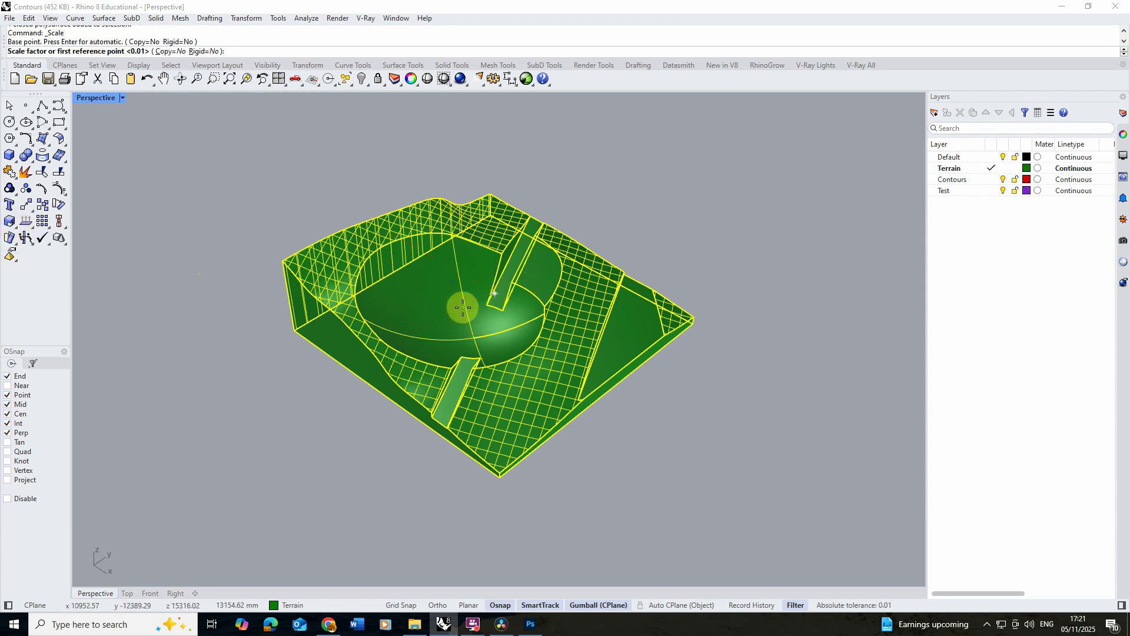
{"action": "type", "text": "0.01"}
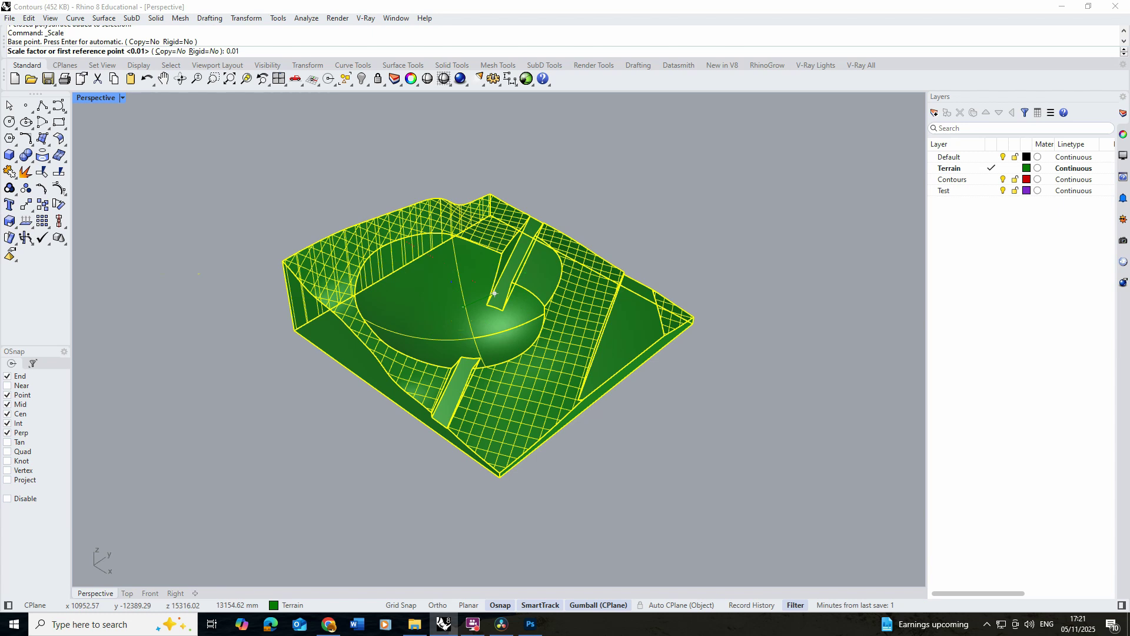
{"action": "key", "text": "Return"}
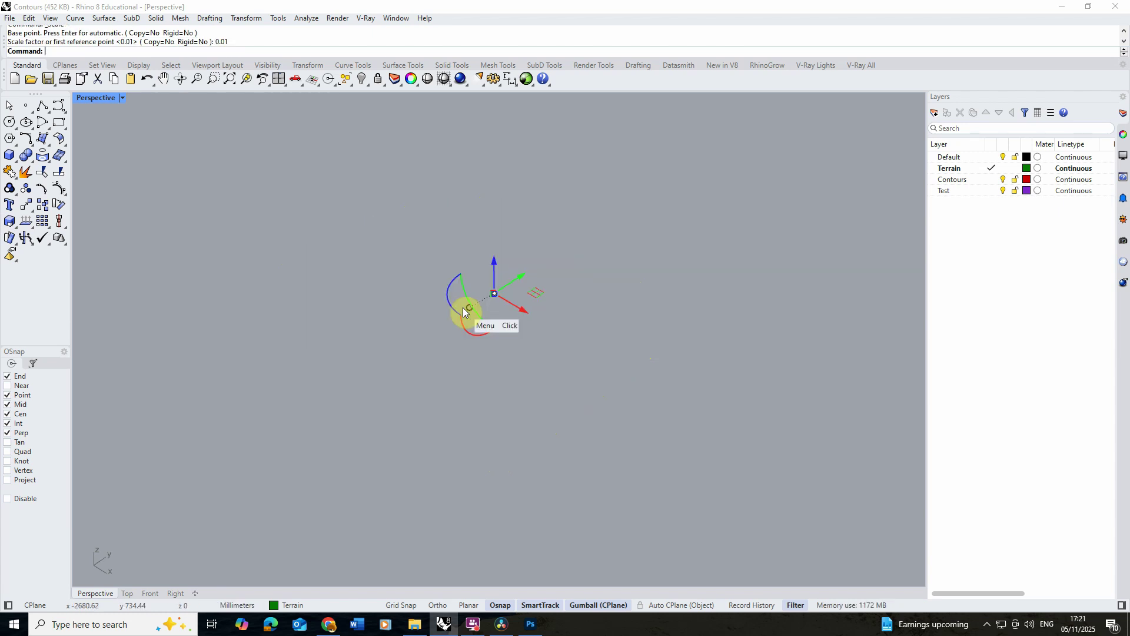
{"action": "left_click", "coordinate": [246, 81]}
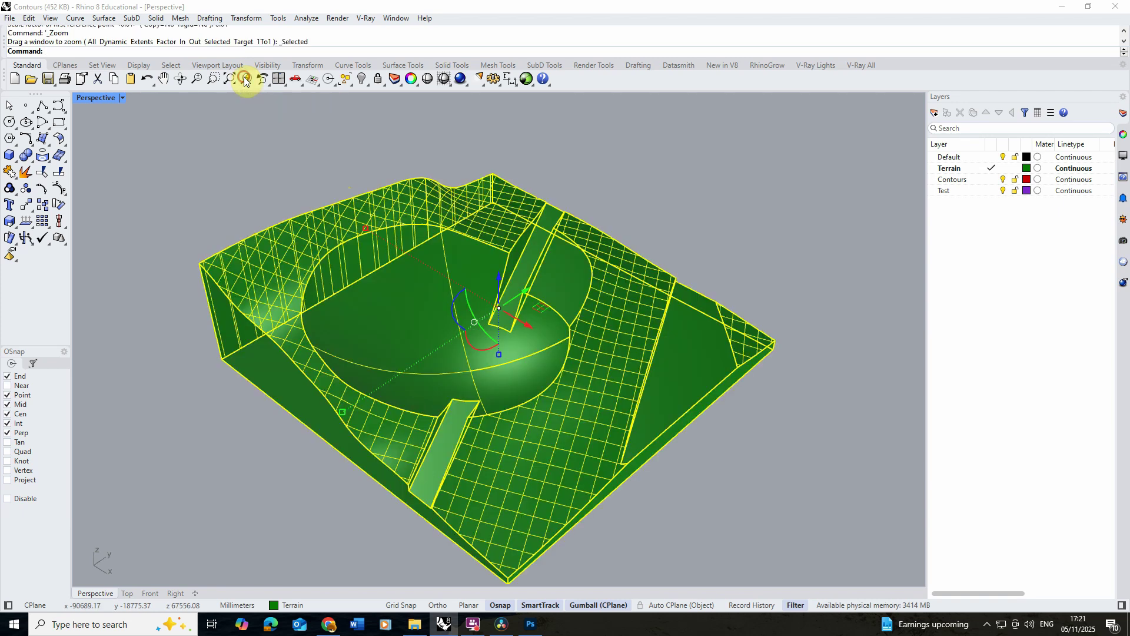
{"action": "left_click", "coordinate": [640, 193]}
{"action": "right_click_drag", "start_coordinate": [359, 302], "coordinate": [355, 275]}
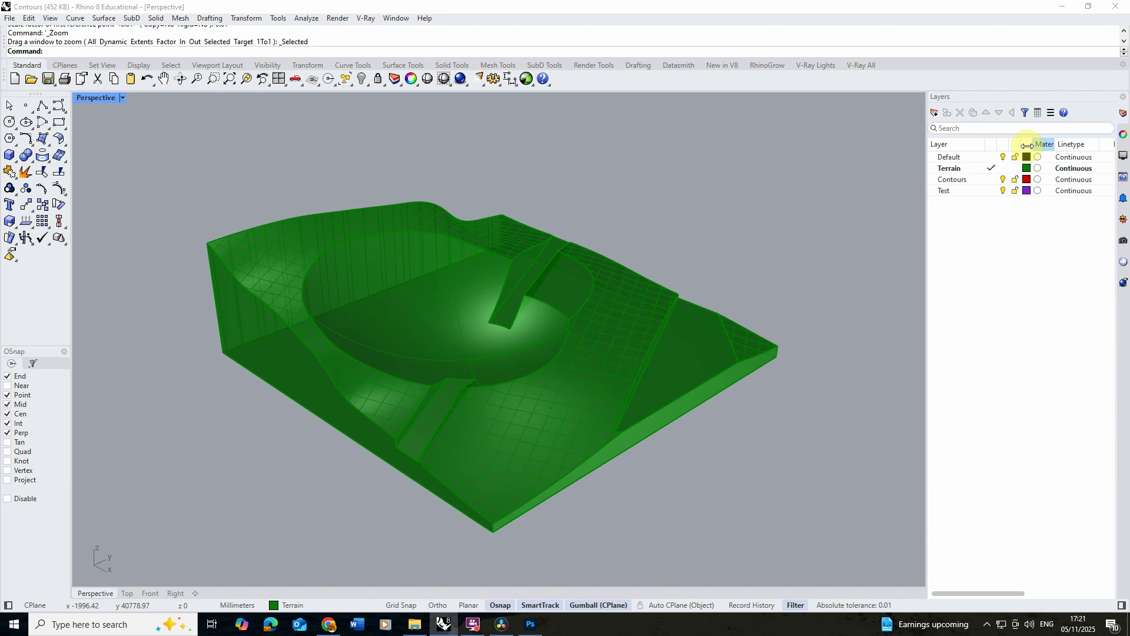
Make the Contours layer current and contour the terrain at 10 mm spacing, from a bottom corner up its vertical edge.
{"action": "left_click", "coordinate": [966, 181]}
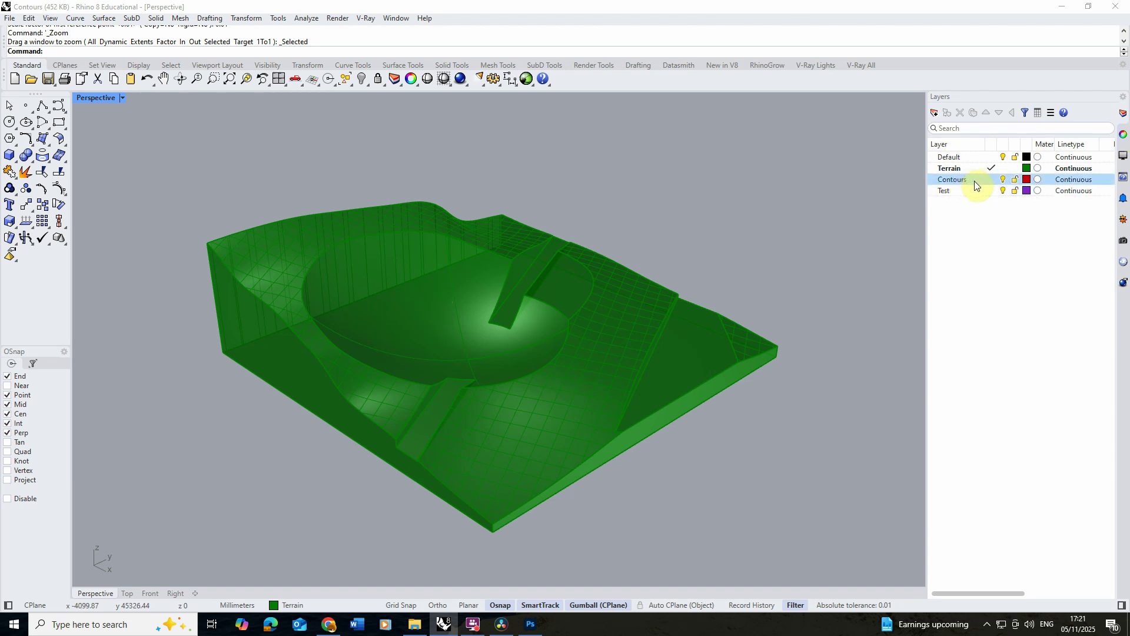
{"action": "double_click", "coordinate": [976, 185]}
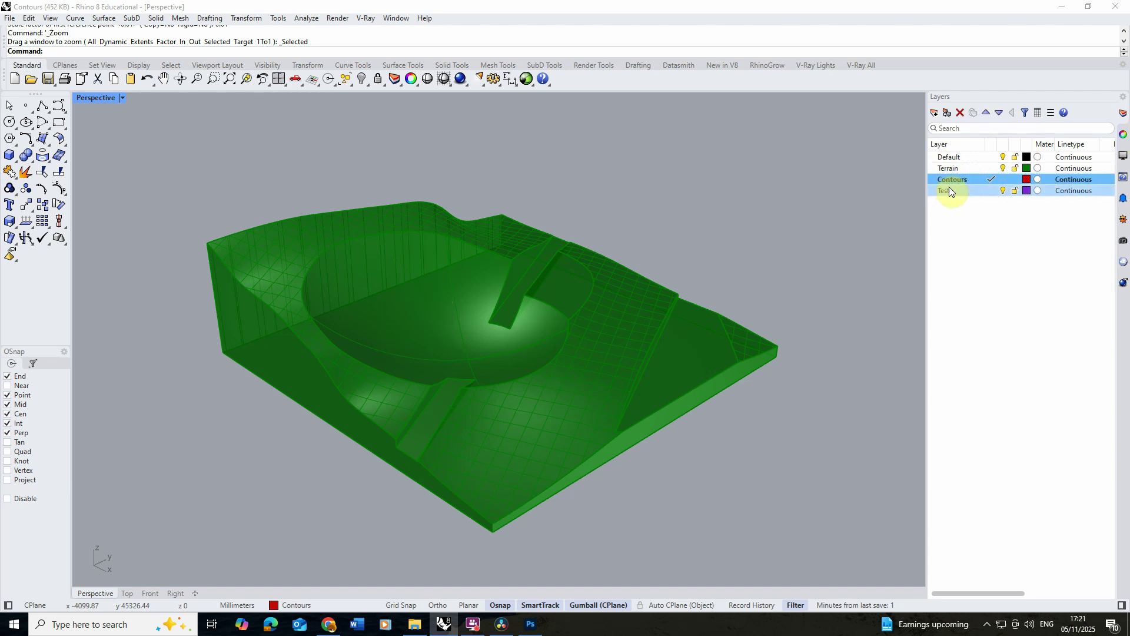
{"action": "left_click", "coordinate": [380, 283]}
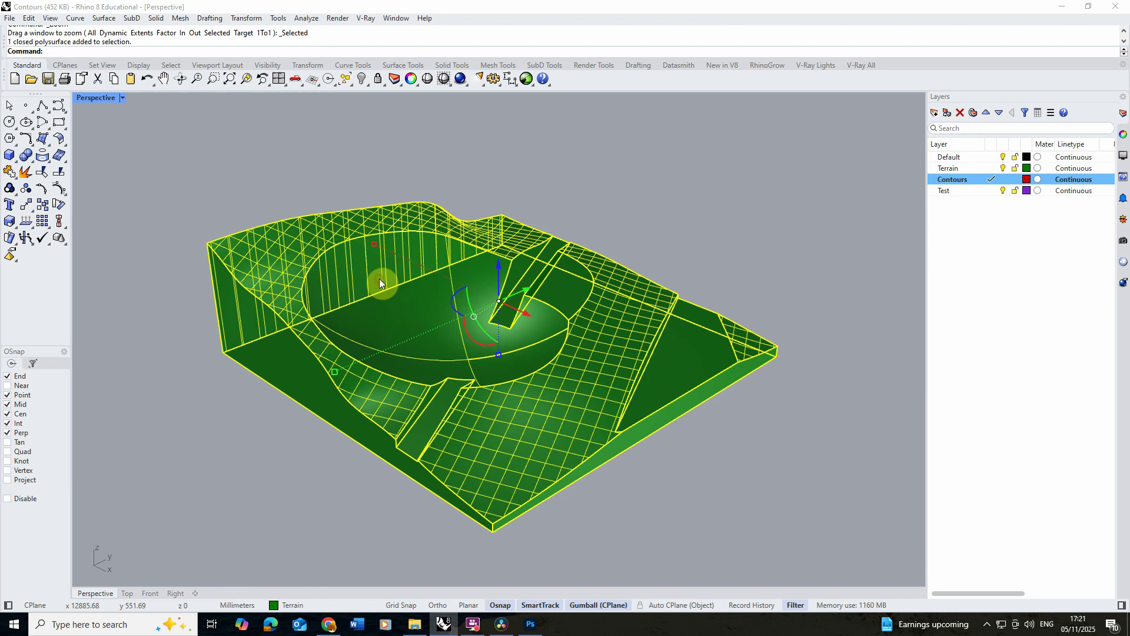
{"action": "type", "text": "Contour"}
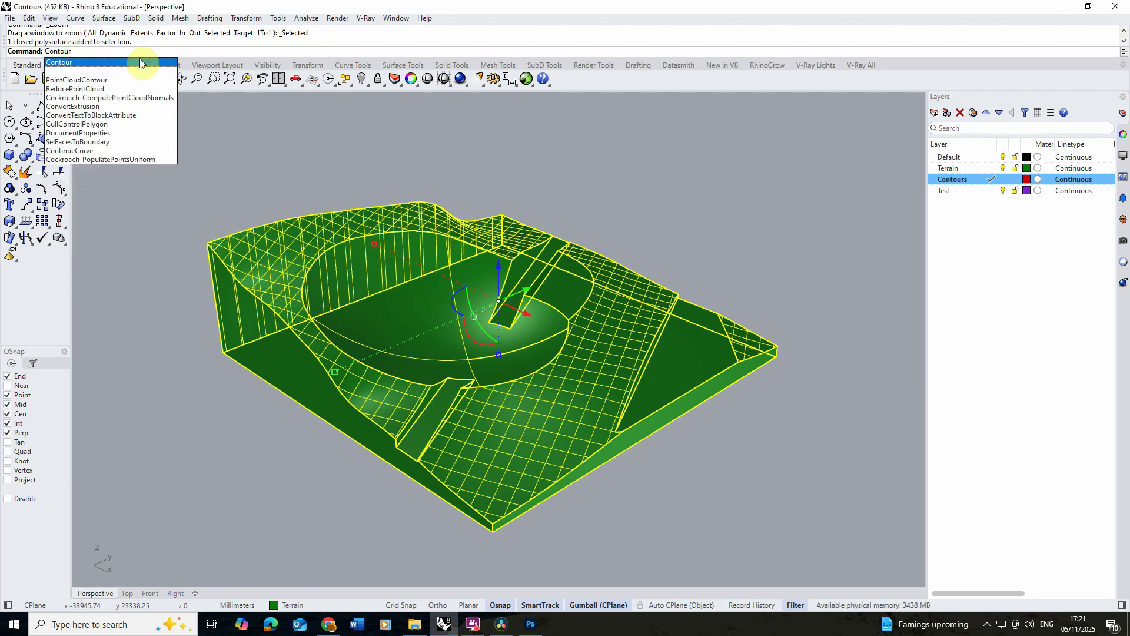
{"action": "left_click", "coordinate": [77, 61]}
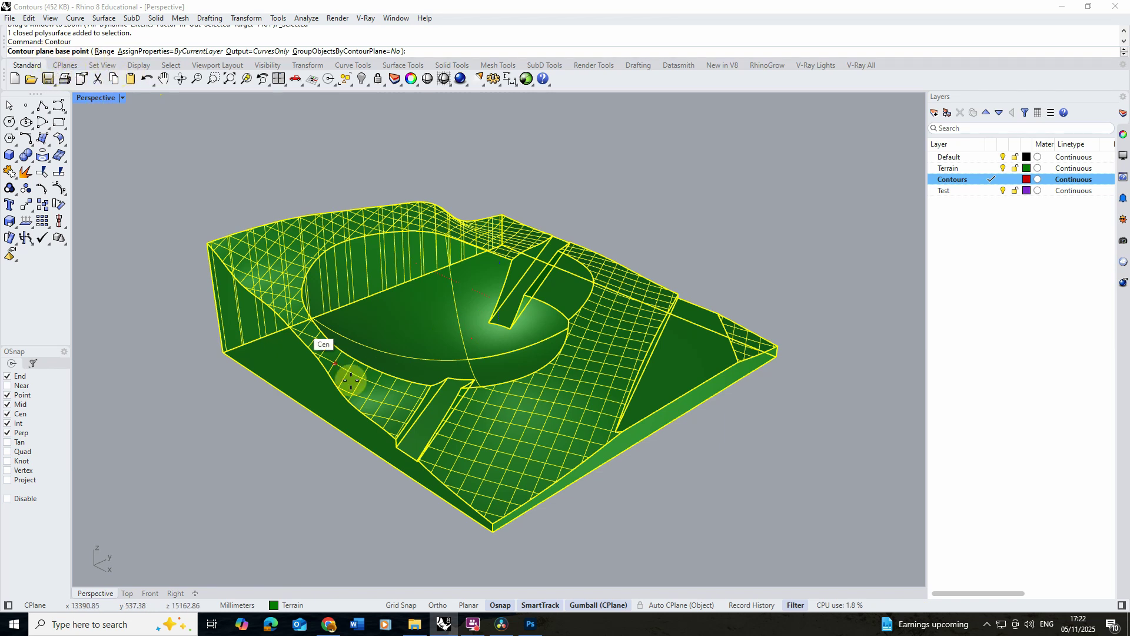
{"action": "left_click", "coordinate": [220, 354]}
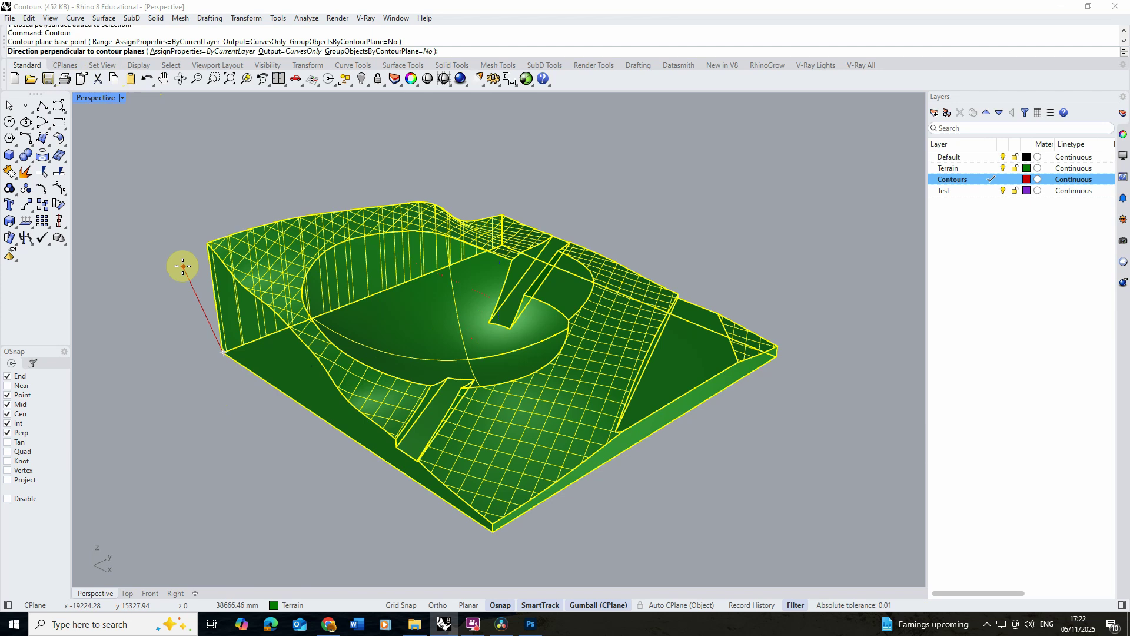
{"action": "scroll", "coordinate": [152, 267], "scroll_direction": "up", "scroll_amount": 1}
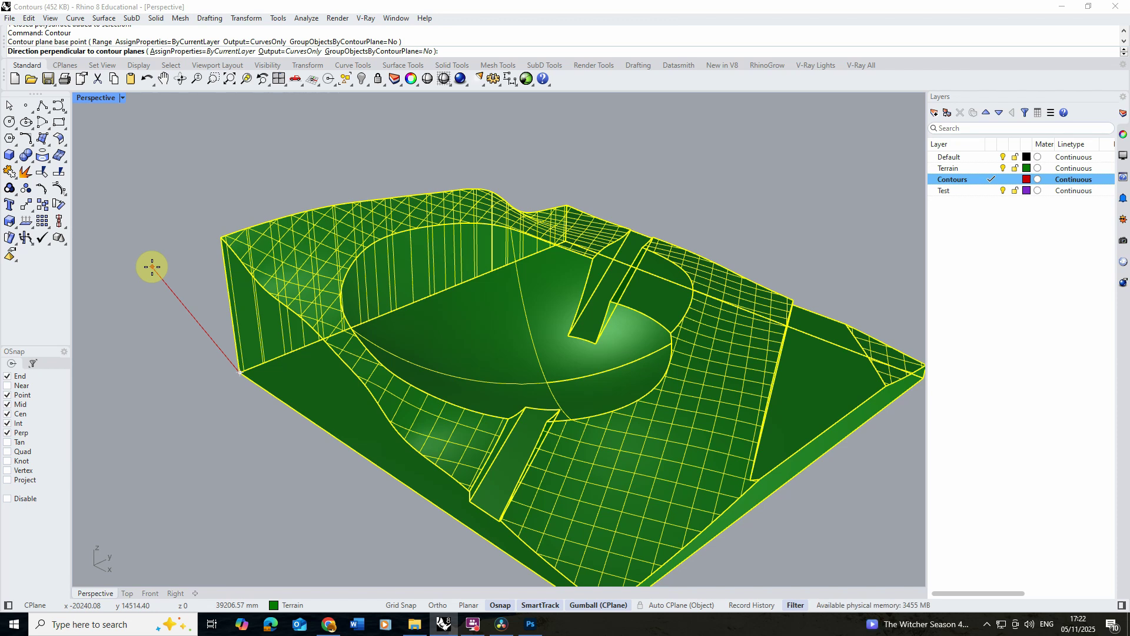
{"action": "left_click", "coordinate": [219, 240]}
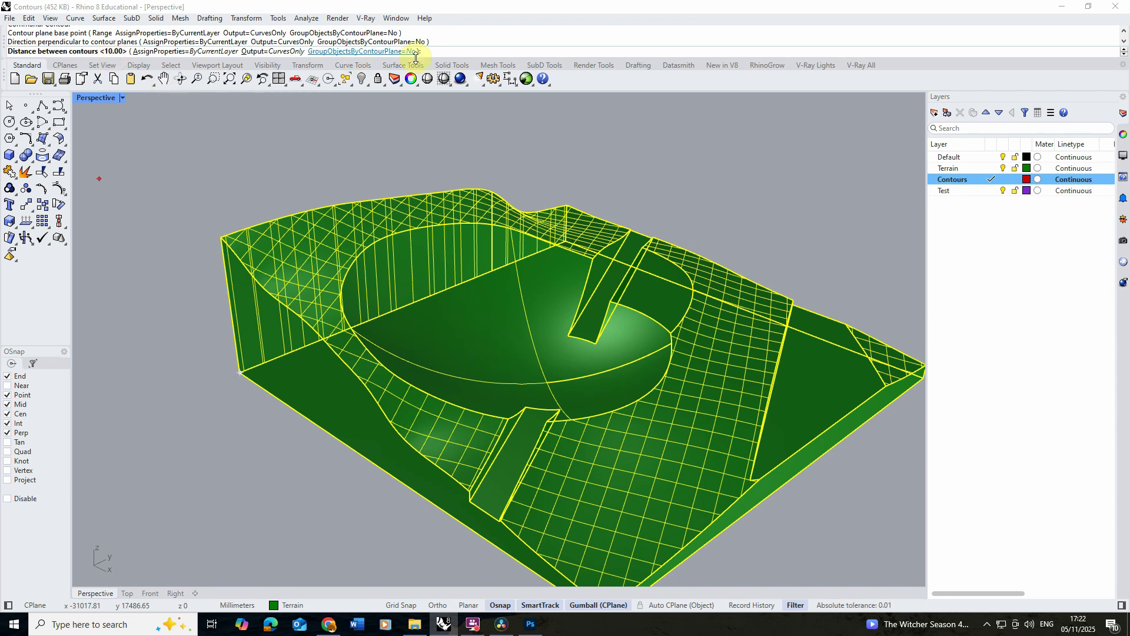
{"action": "left_click", "coordinate": [436, 52]}
{"action": "type", "text": "10"}
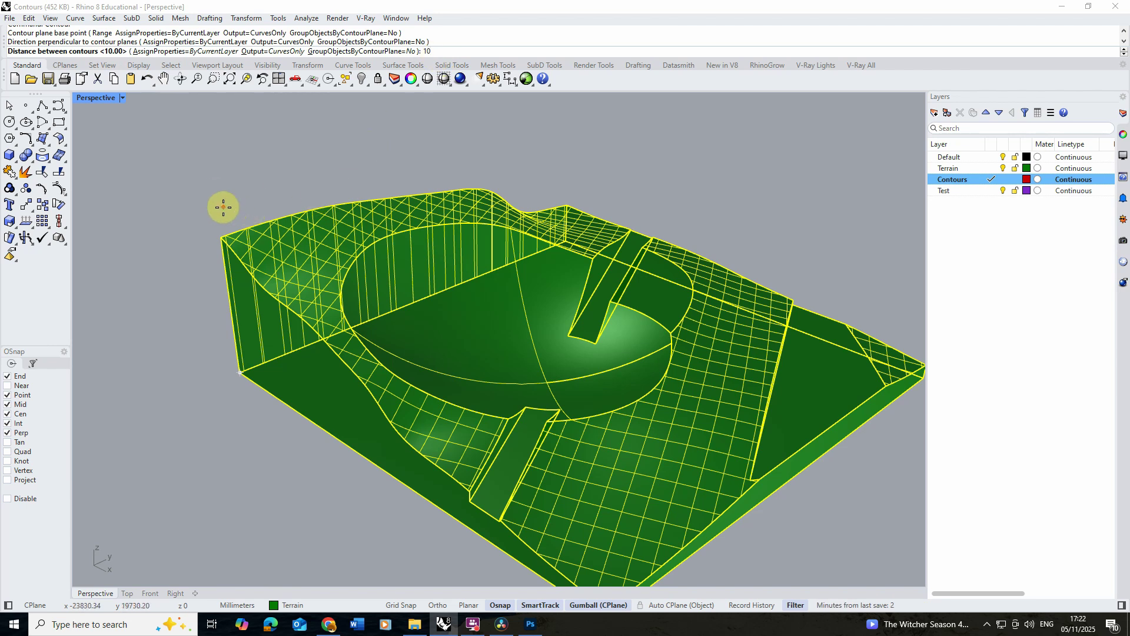
{"action": "key", "text": "Return"}
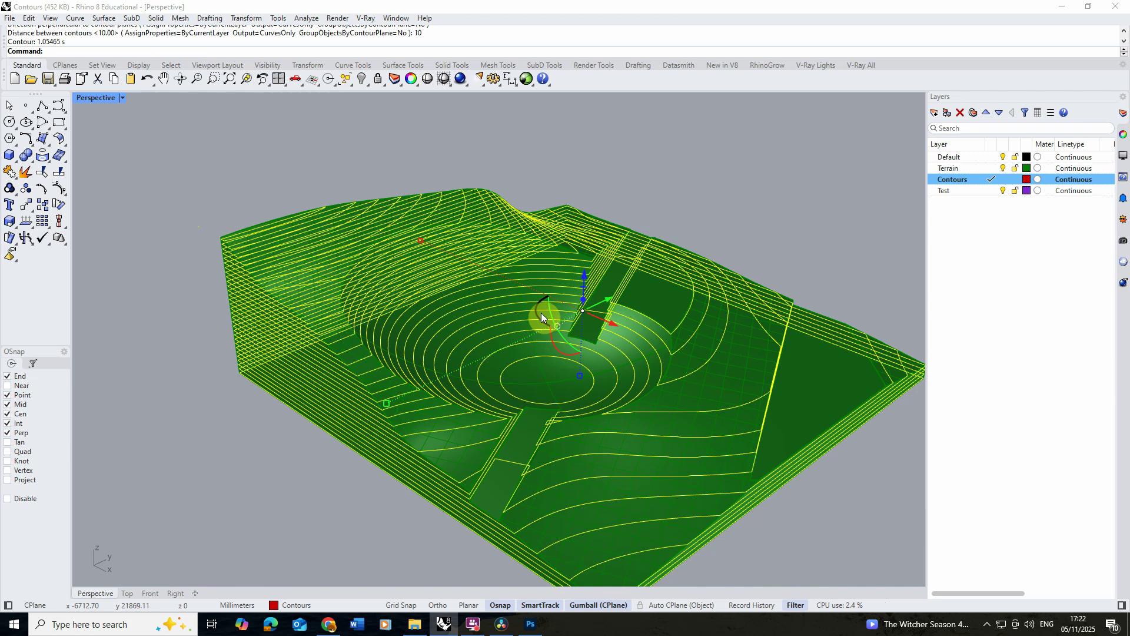
Move the contour curves sideways off the terrain so they stand beside it.
{"action": "scroll", "coordinate": [541, 312], "scroll_direction": "down", "scroll_amount": 5}
{"action": "left_click_drag", "start_coordinate": [595, 292], "coordinate": [341, 252]}
{"action": "left_click", "coordinate": [342, 219]}
{"action": "scroll", "coordinate": [147, 337], "scroll_direction": "up", "scroll_amount": 4}
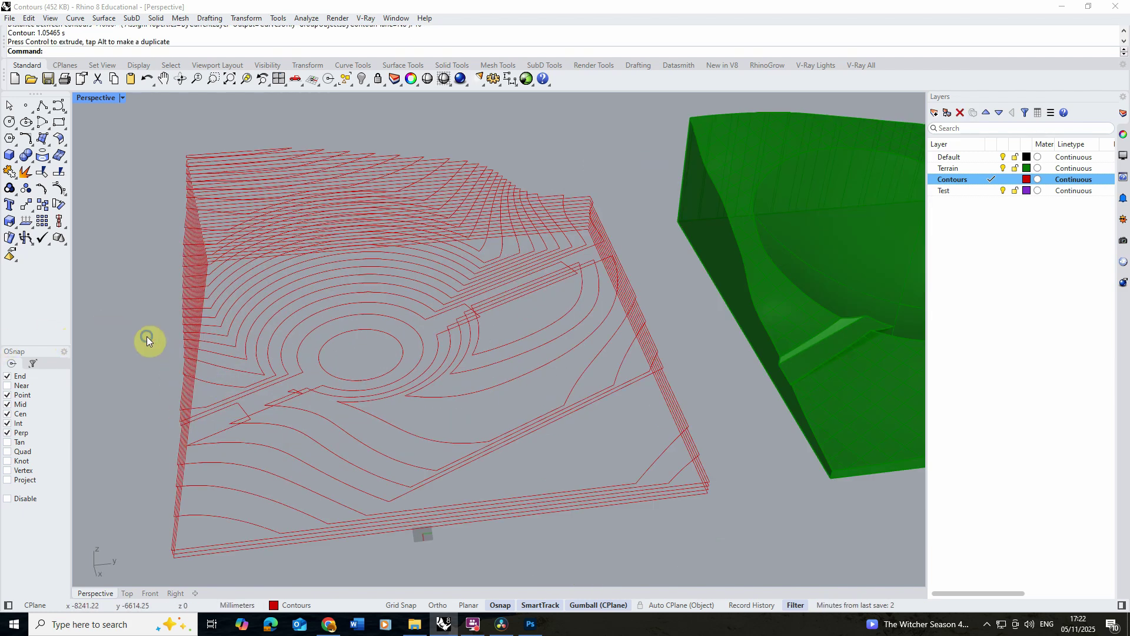
{"action": "mouse_move", "coordinate": [146, 337]}
{"action": "right_mouse_down"}
{"action": "mouse_move", "coordinate": [182, 295]}
{"action": "mouse_move", "coordinate": [268, 294]}
{"action": "mouse_move", "coordinate": [141, 320]}
{"action": "right_mouse_up"}
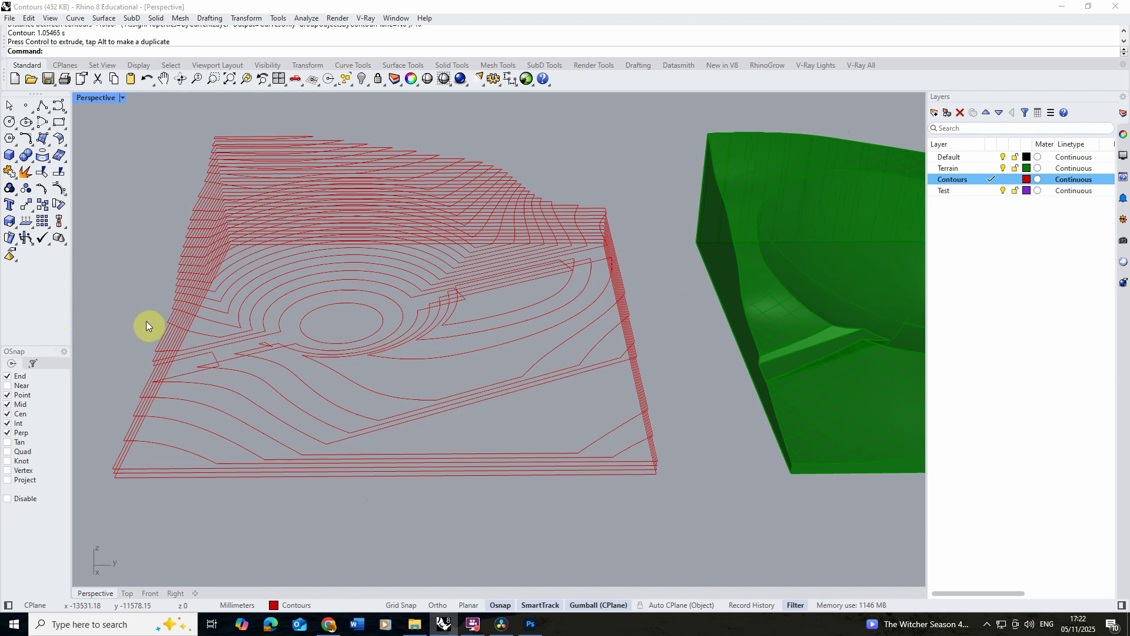
Make the Test layer current and extrude all the contour curves 10 mm as solids with ExtrudeCrv.
{"action": "double_click", "coordinate": [962, 190]}
{"action": "scroll", "coordinate": [446, 288], "scroll_direction": "down", "scroll_amount": 3}
{"action": "left_click_drag", "start_coordinate": [573, 186], "coordinate": [237, 401]}
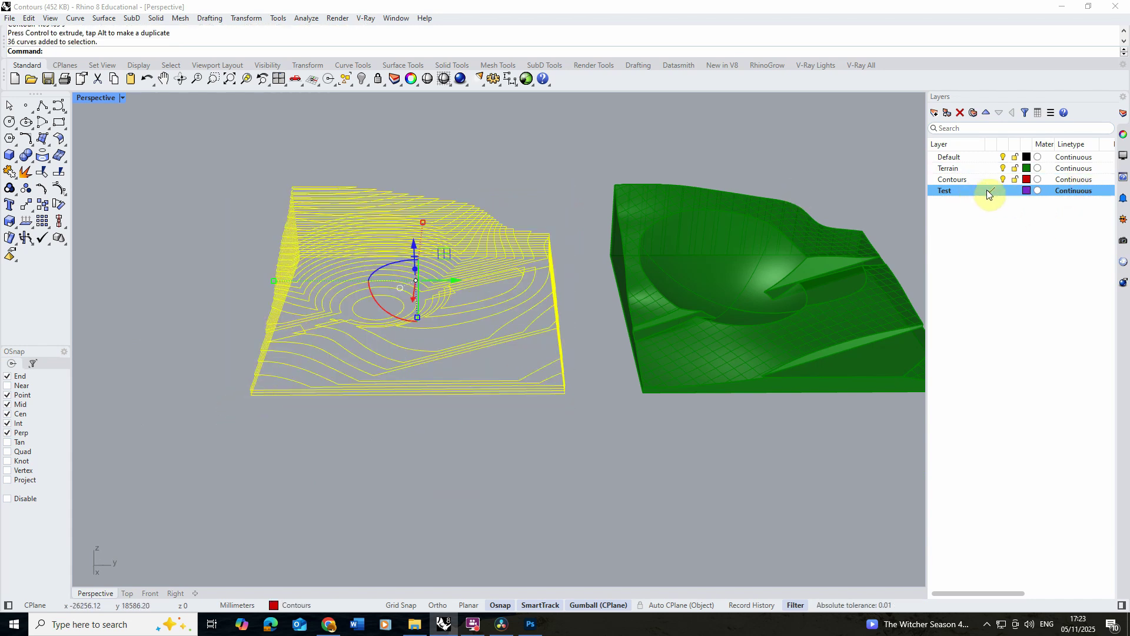
{"action": "type", "text": "ExtrudeCrv"}
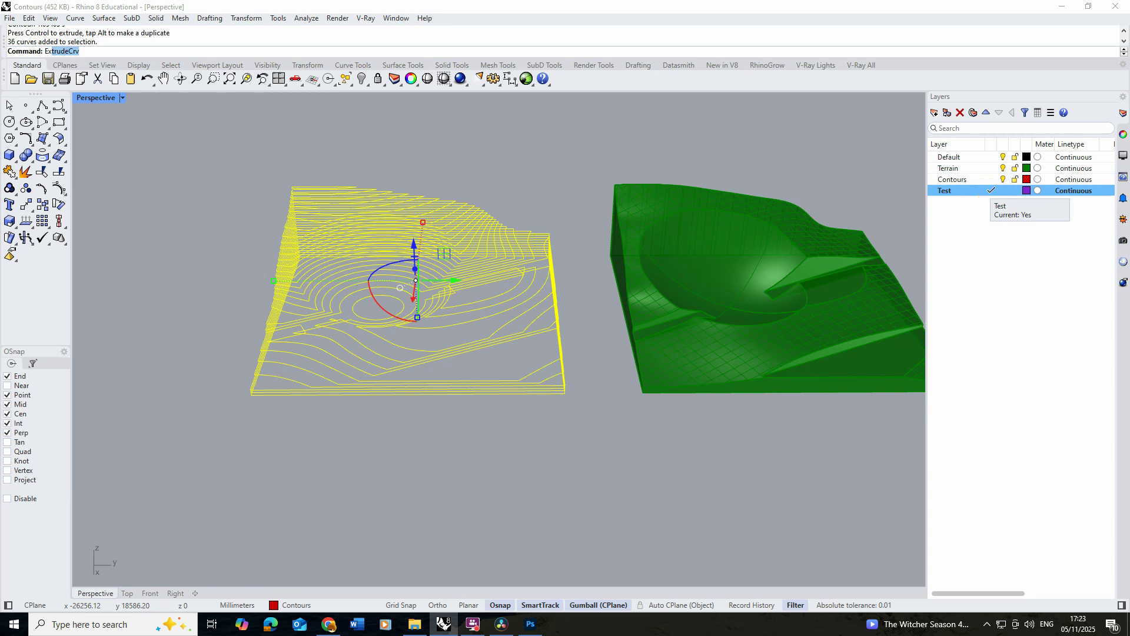
{"action": "key", "text": "Return"}
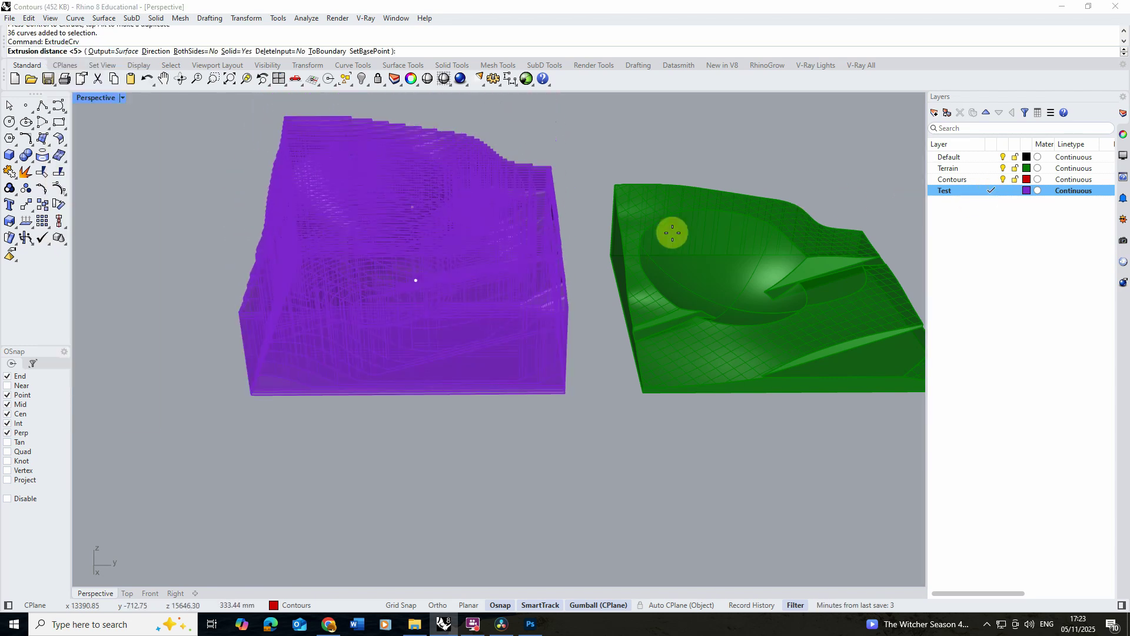
{"action": "type", "text": "10"}
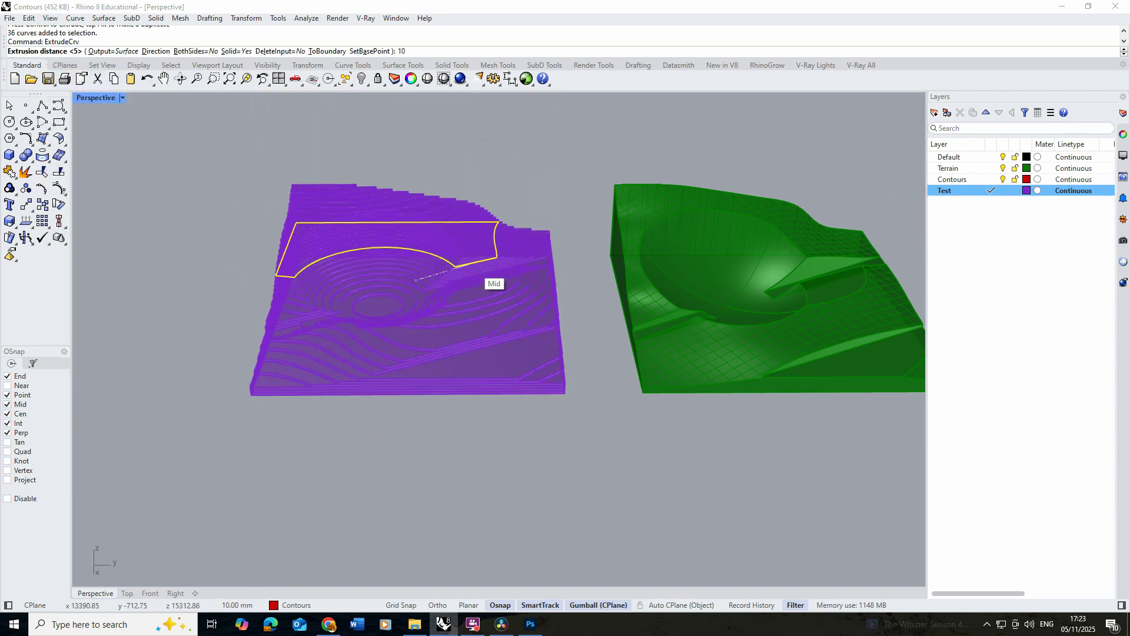
{"action": "key", "text": "Return"}
{"action": "left_click", "coordinate": [545, 140]}
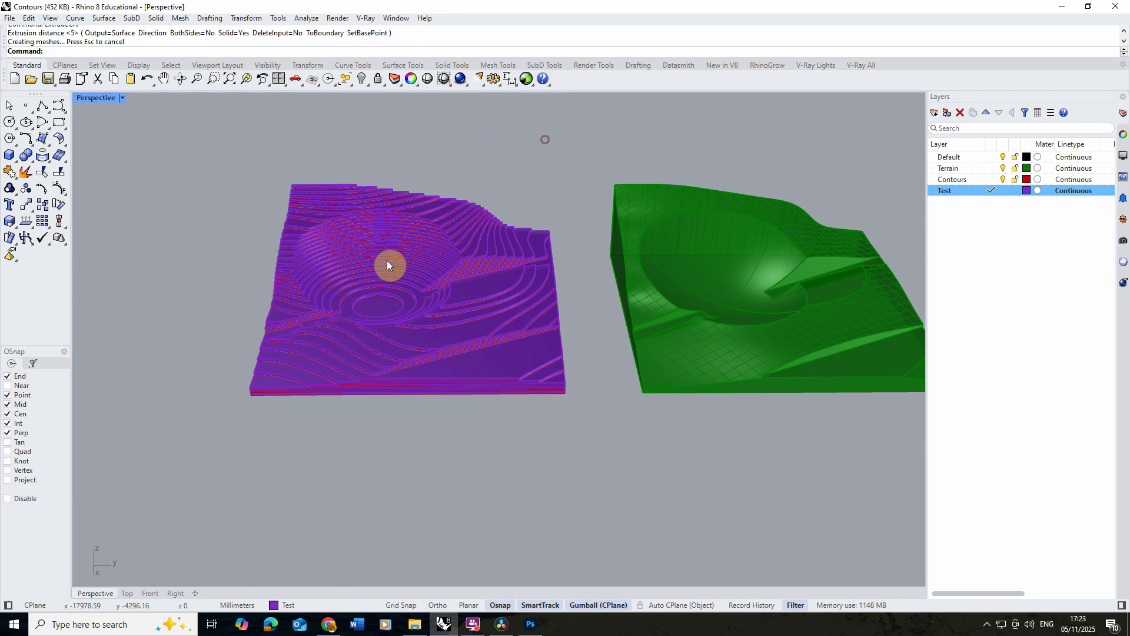
Inspect the stepped contour model in Rendered display mode and return the viewport to Shaded.
{"action": "right_click_drag", "start_coordinate": [388, 265], "coordinate": [374, 298]}
{"action": "scroll", "coordinate": [380, 291], "scroll_direction": "up", "scroll_amount": 5}
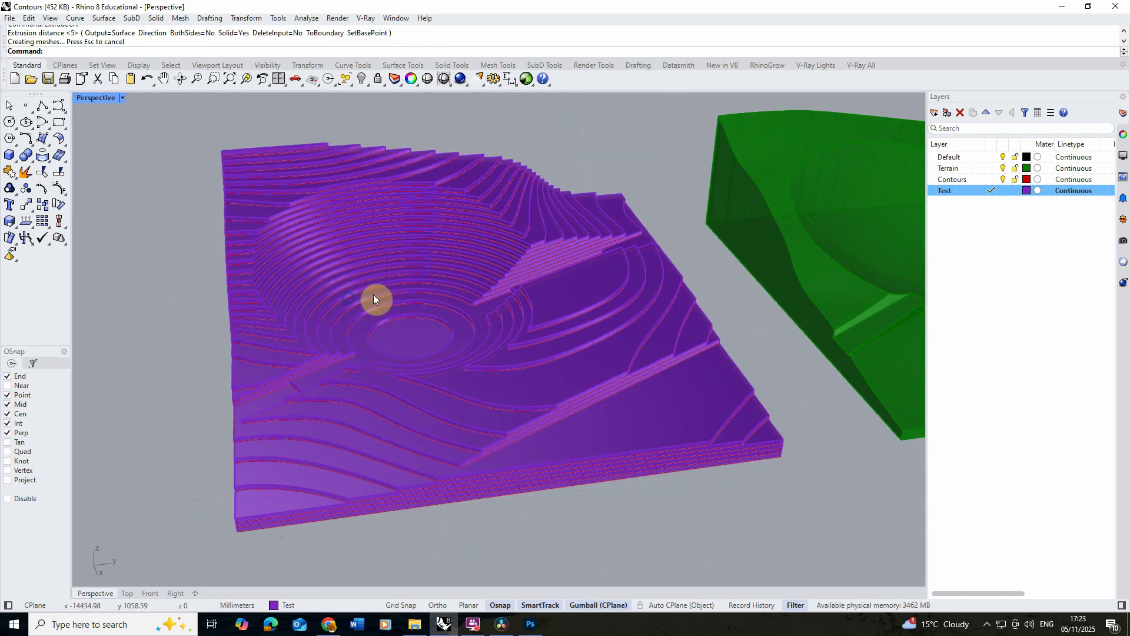
{"action": "left_click", "coordinate": [122, 98]}
{"action": "left_click", "coordinate": [175, 130]}
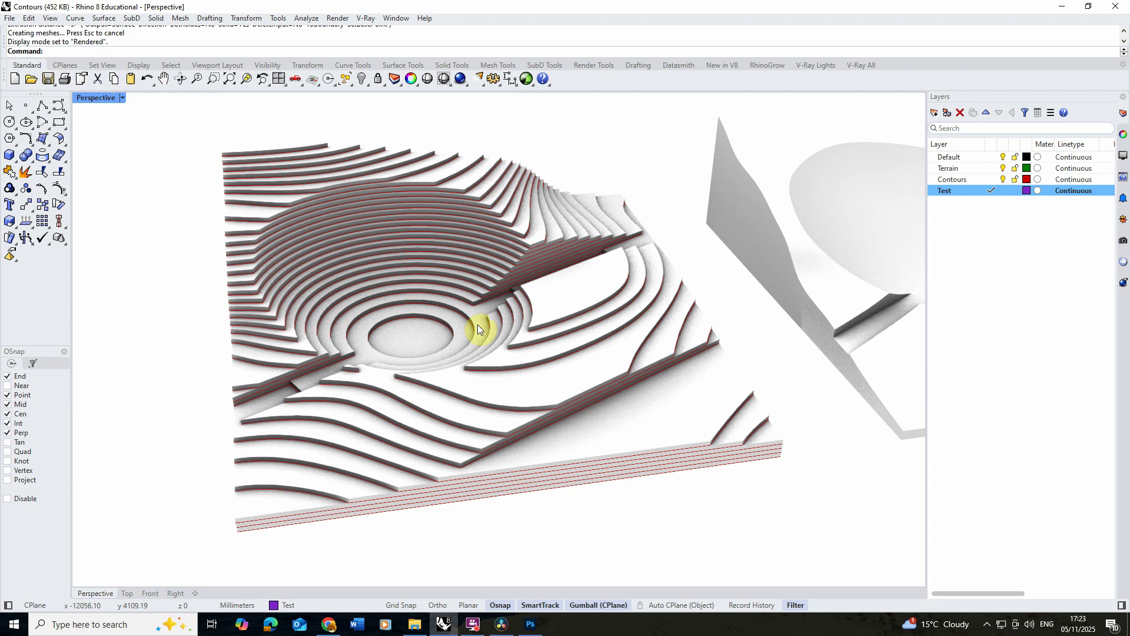
{"action": "right_click_drag", "start_coordinate": [494, 310], "coordinate": [451, 305]}
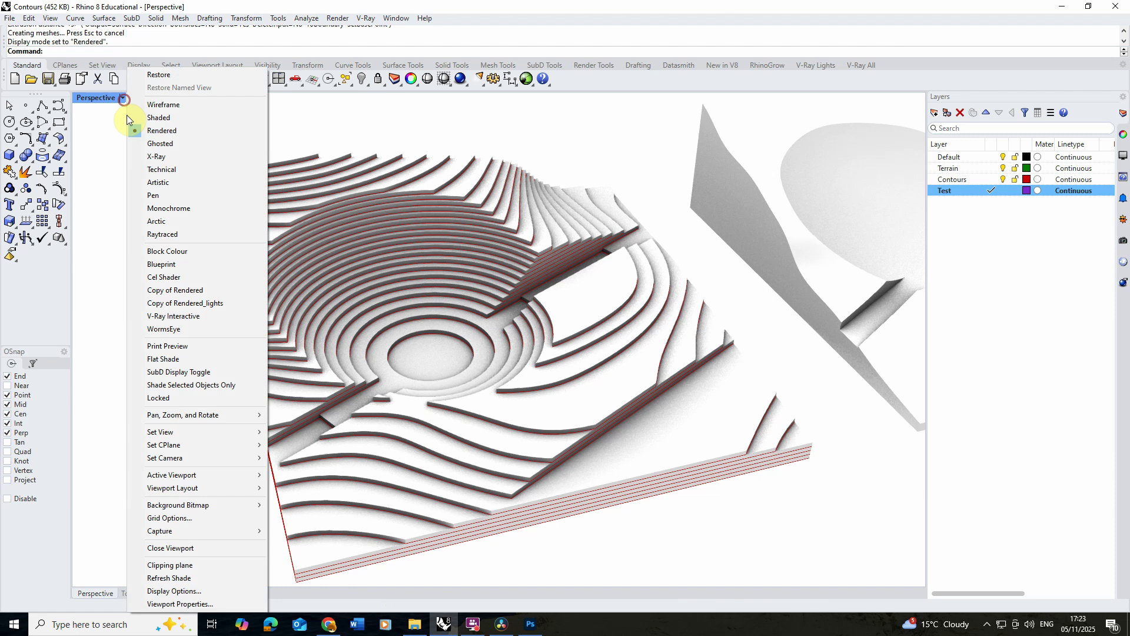
{"action": "left_click", "coordinate": [123, 98]}
{"action": "left_click", "coordinate": [163, 119]}
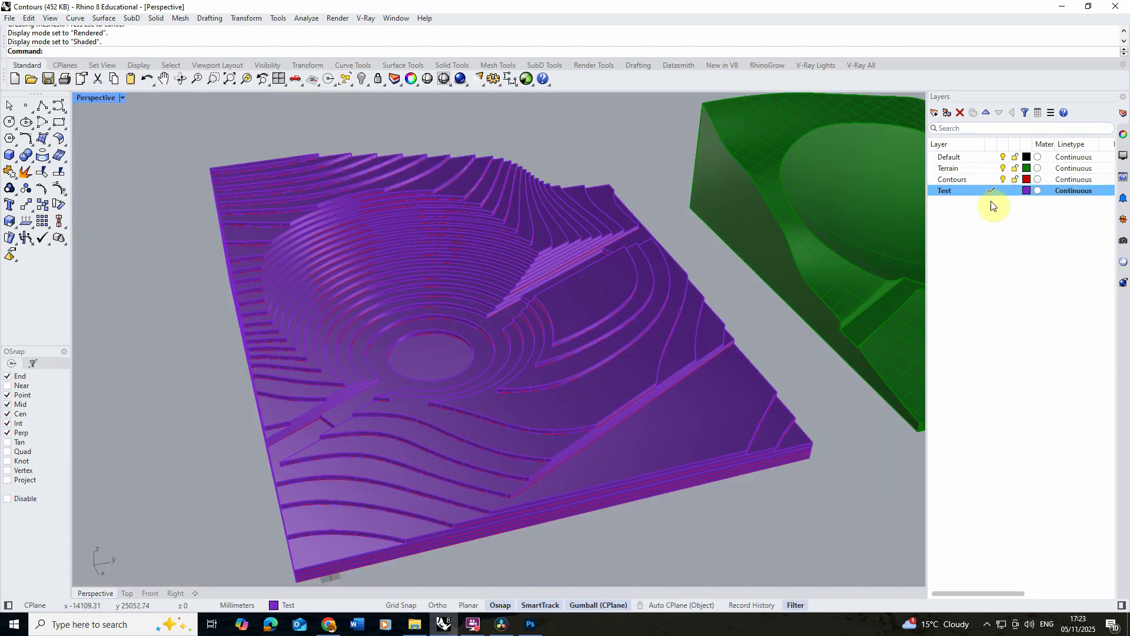
Make the Contours layer current and hide the Test layer, leaving the contour curves beside the terrain in view.
{"action": "left_click", "coordinate": [992, 180]}
{"action": "left_click", "coordinate": [1004, 190]}
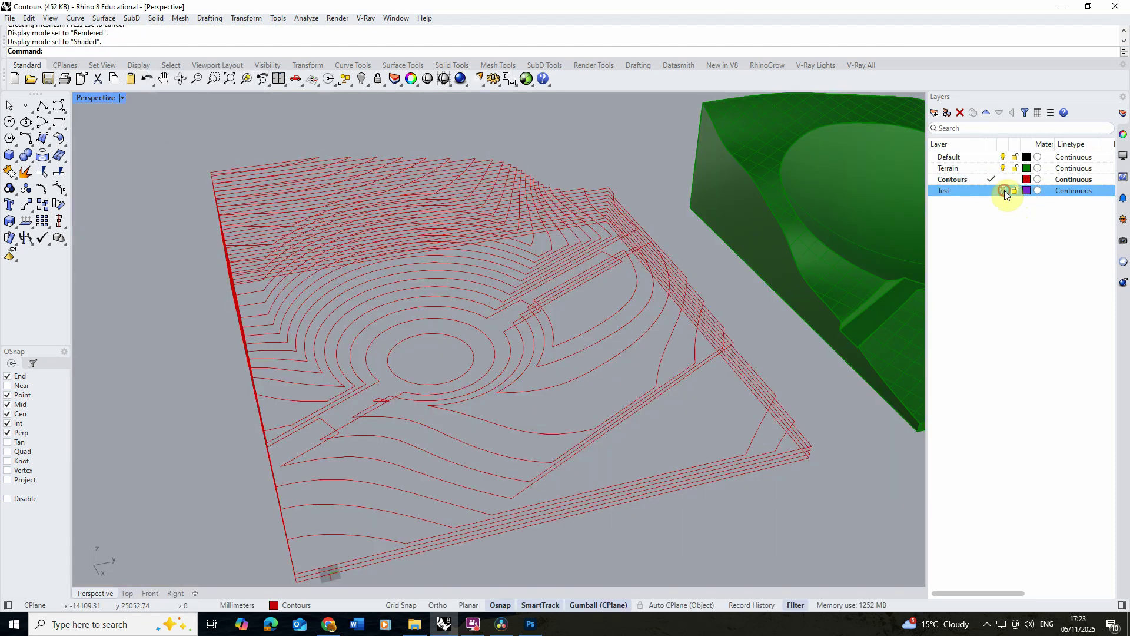
{"action": "scroll", "coordinate": [343, 390], "scroll_direction": "down", "scroll_amount": 3}
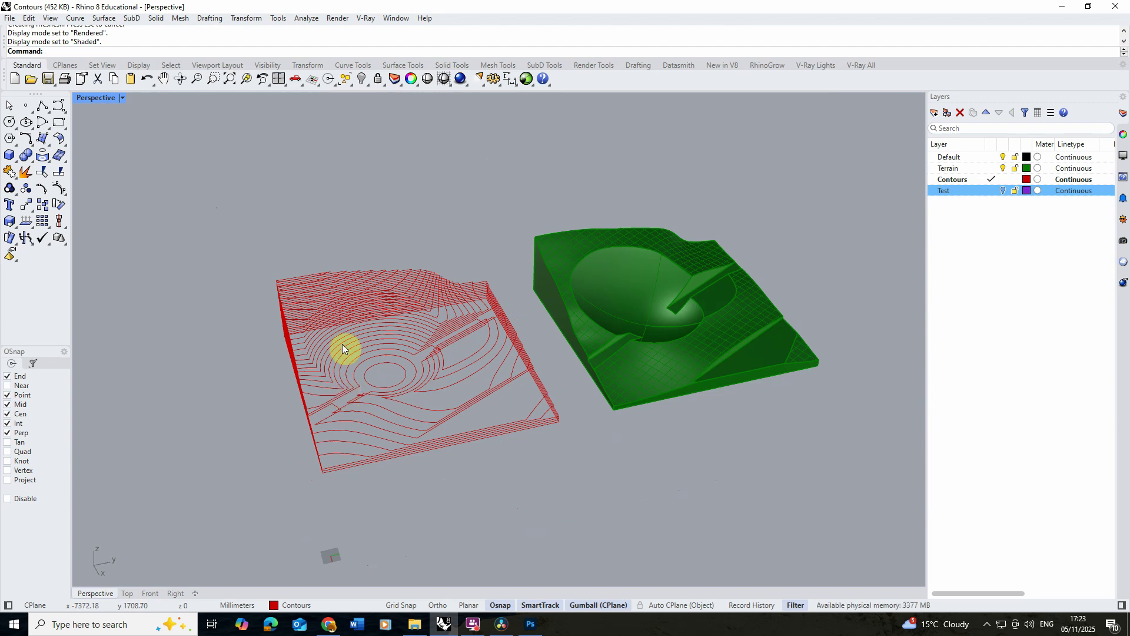
{"action": "mouse_move", "coordinate": [352, 309]}
{"action": "right_mouse_down"}
{"action": "mouse_move", "coordinate": [374, 303]}
{"action": "mouse_move", "coordinate": [337, 301]}
{"action": "right_mouse_up"}
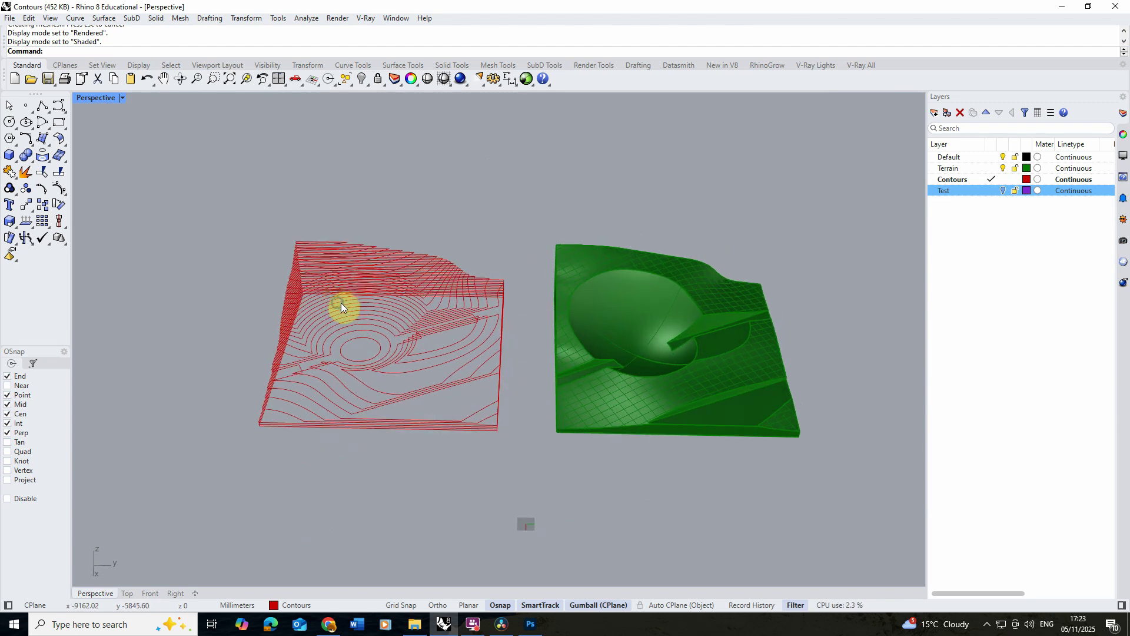
Try distributing all the contour curves along the Y axis by their centres with a spacing of 1200.
{"action": "left_click_drag", "start_coordinate": [192, 169], "coordinate": [527, 447]}
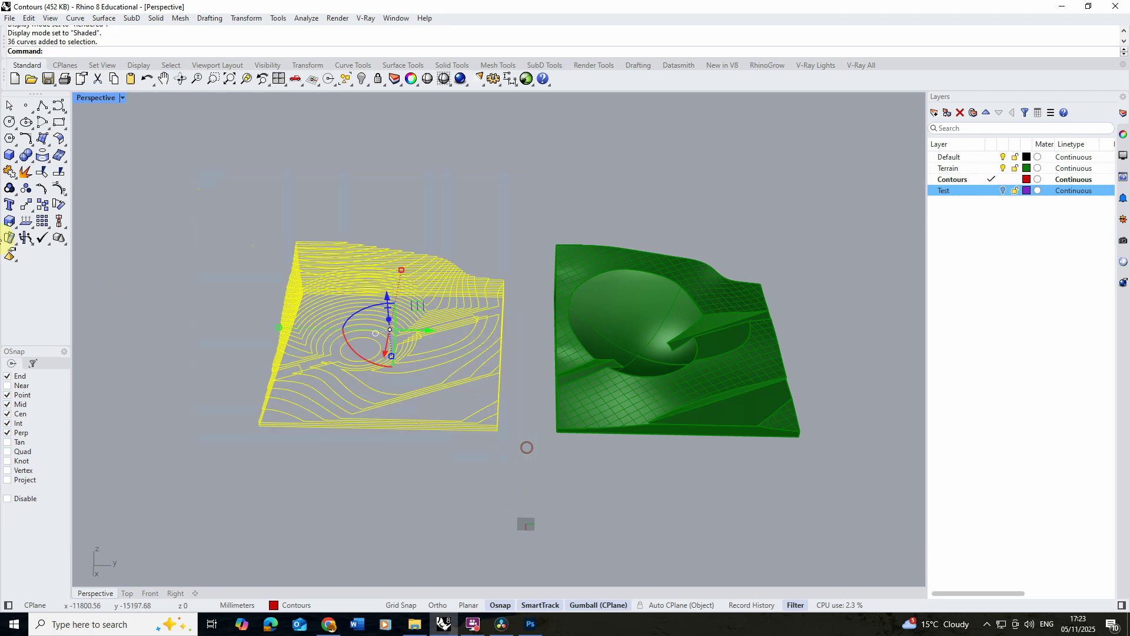
{"action": "left_click", "coordinate": [63, 227]}
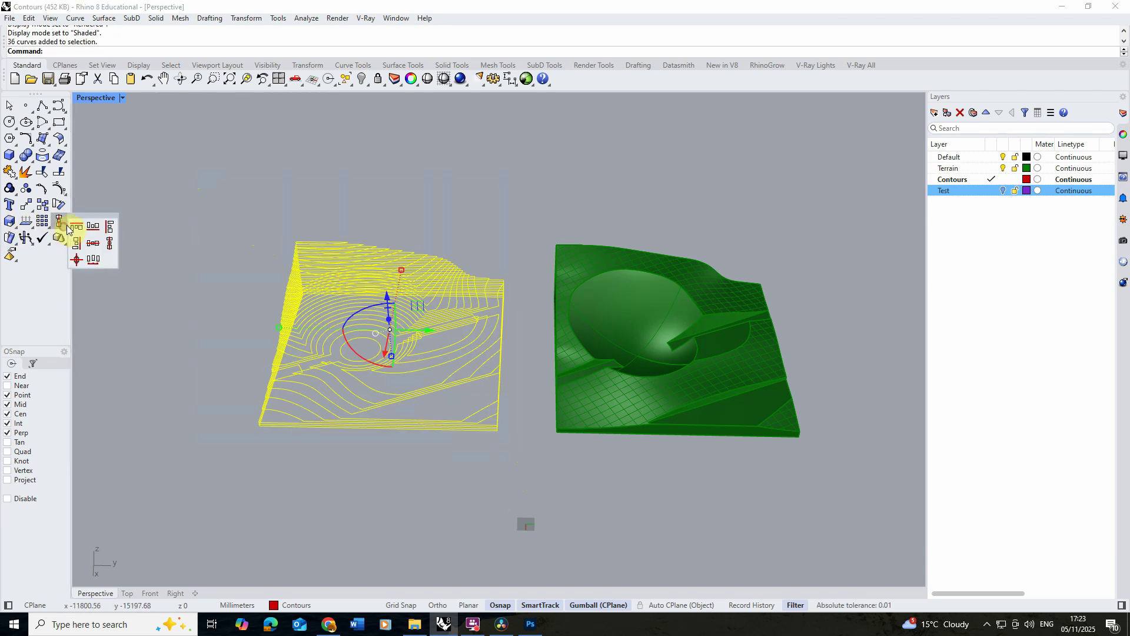
{"action": "left_click", "coordinate": [93, 263]}
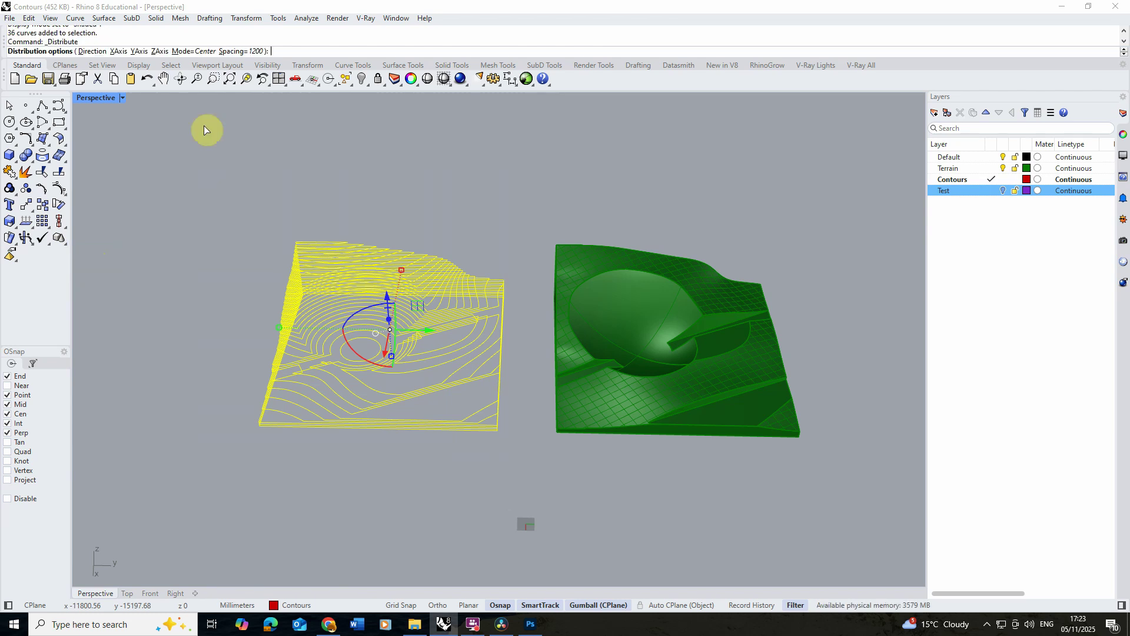
{"action": "left_click", "coordinate": [139, 52]}
{"action": "scroll", "coordinate": [250, 355], "scroll_direction": "down", "scroll_amount": 20}
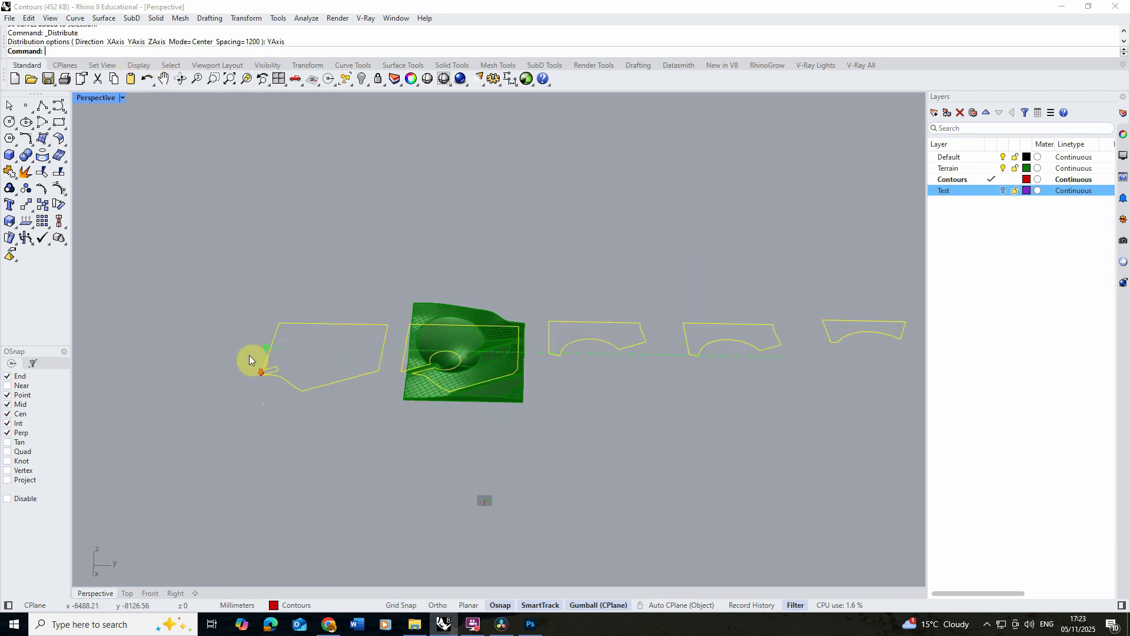
{"action": "scroll", "coordinate": [600, 361], "scroll_direction": "up", "scroll_amount": 7}
{"action": "right_click_drag", "start_coordinate": [498, 356], "coordinate": [477, 329]}
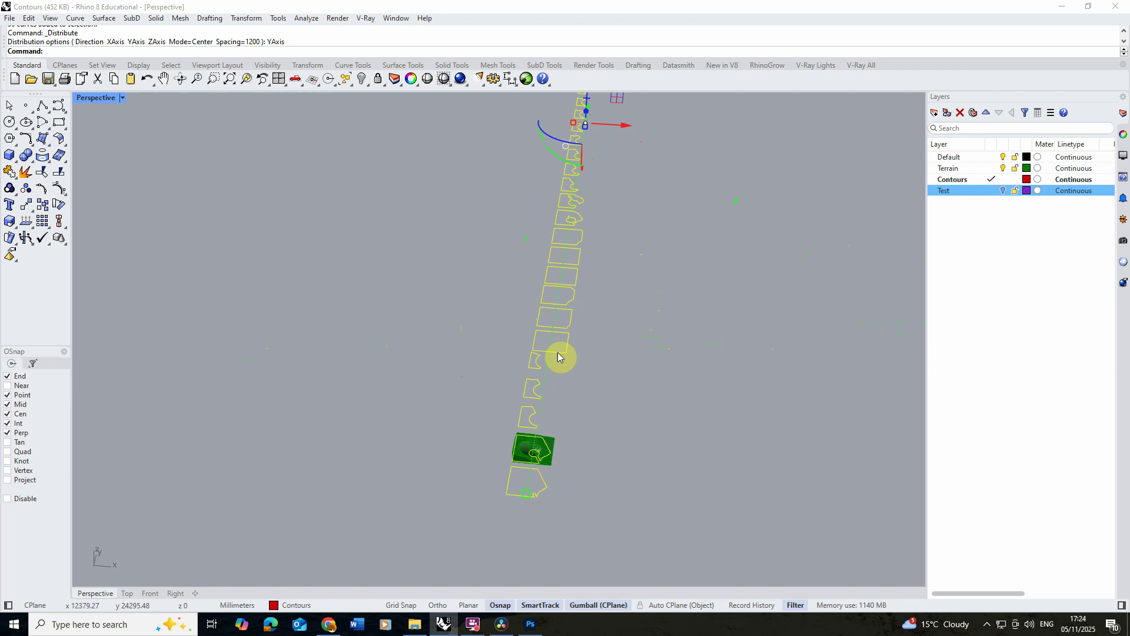
{"action": "scroll", "coordinate": [603, 302], "scroll_direction": "down", "scroll_amount": 3}
{"action": "right_click_drag", "start_coordinate": [603, 303], "coordinate": [522, 282]}
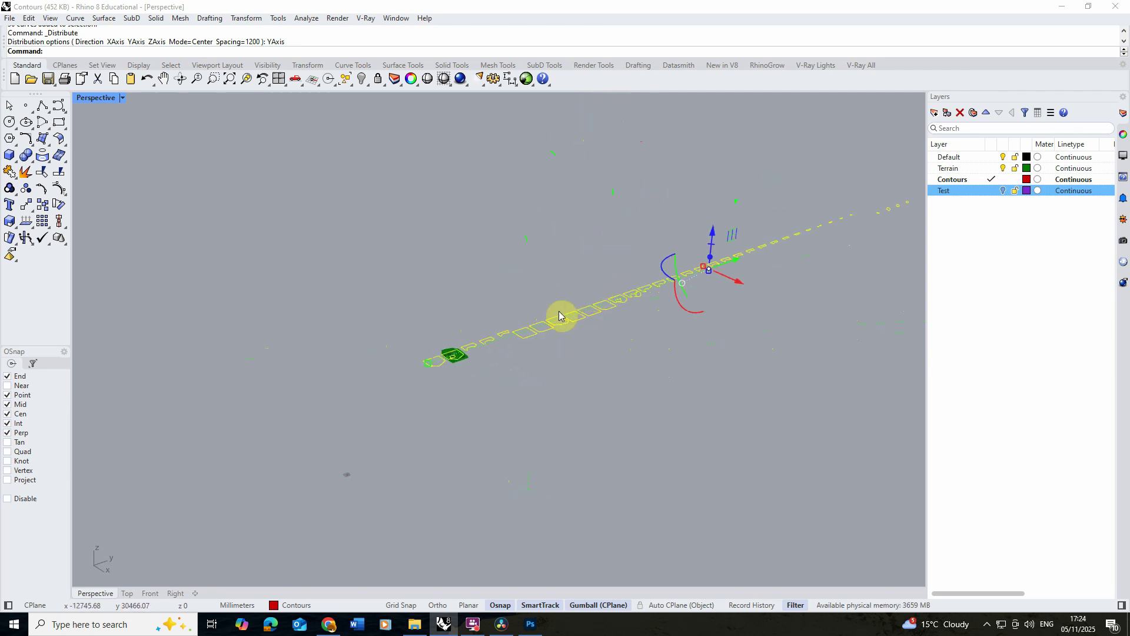
Undo the distribution of the contour curves.
{"action": "key", "text": "ctrl+z"}
{"action": "scroll", "coordinate": [434, 374], "scroll_direction": "up", "scroll_amount": 3}
{"action": "scroll", "coordinate": [448, 377], "scroll_direction": "up", "scroll_amount": 3}
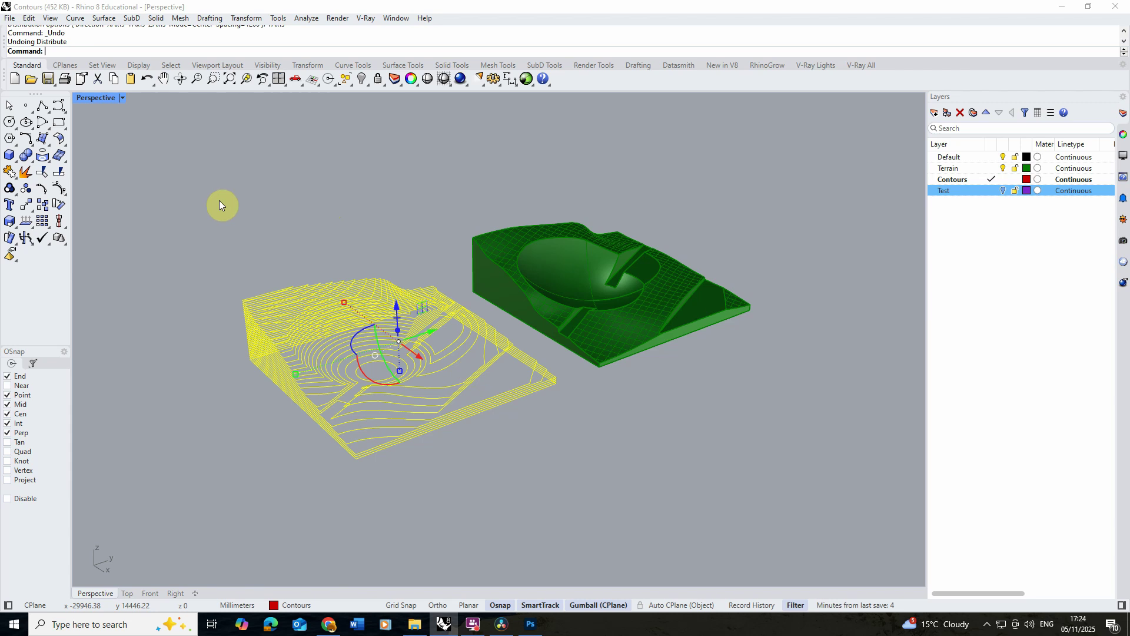
In the maximized Right viewport, leave the lowest contour in place and move the rest of the stack horizontally clear of it.
{"action": "double_click", "coordinate": [97, 98]}
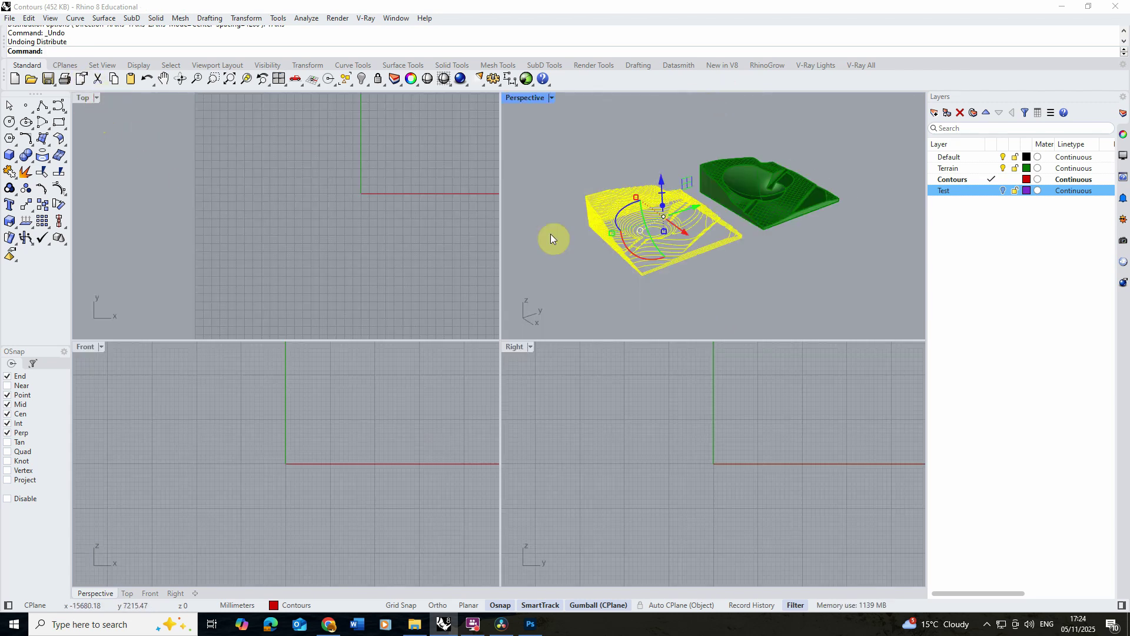
{"action": "double_click", "coordinate": [515, 346]}
{"action": "scroll", "coordinate": [455, 385], "scroll_direction": "down", "scroll_amount": 10}
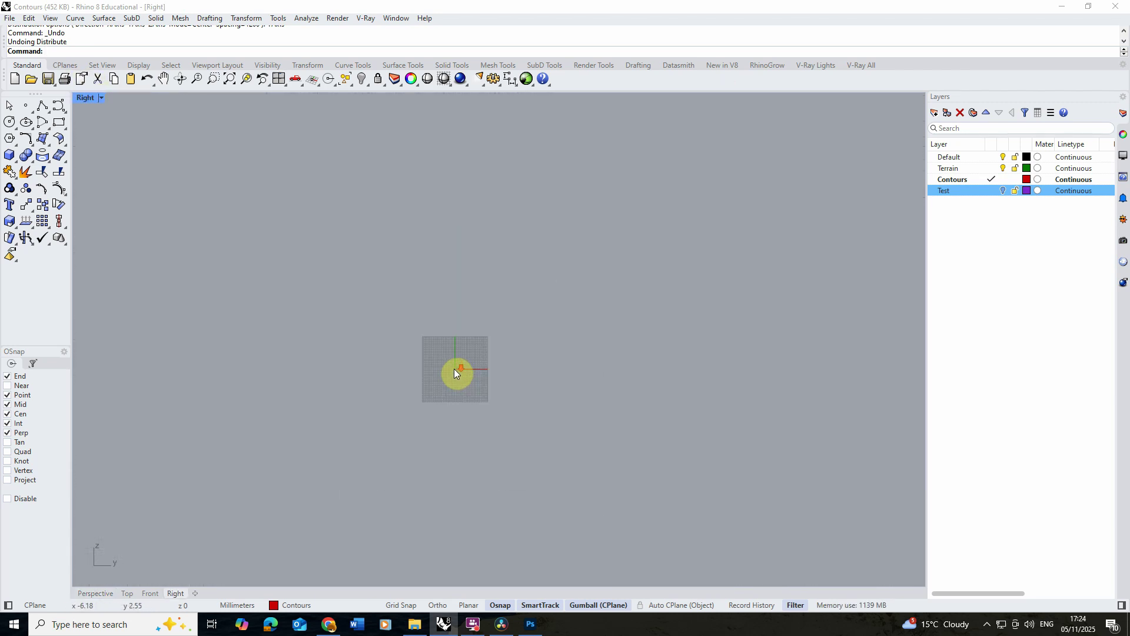
{"action": "left_click", "coordinate": [246, 80]}
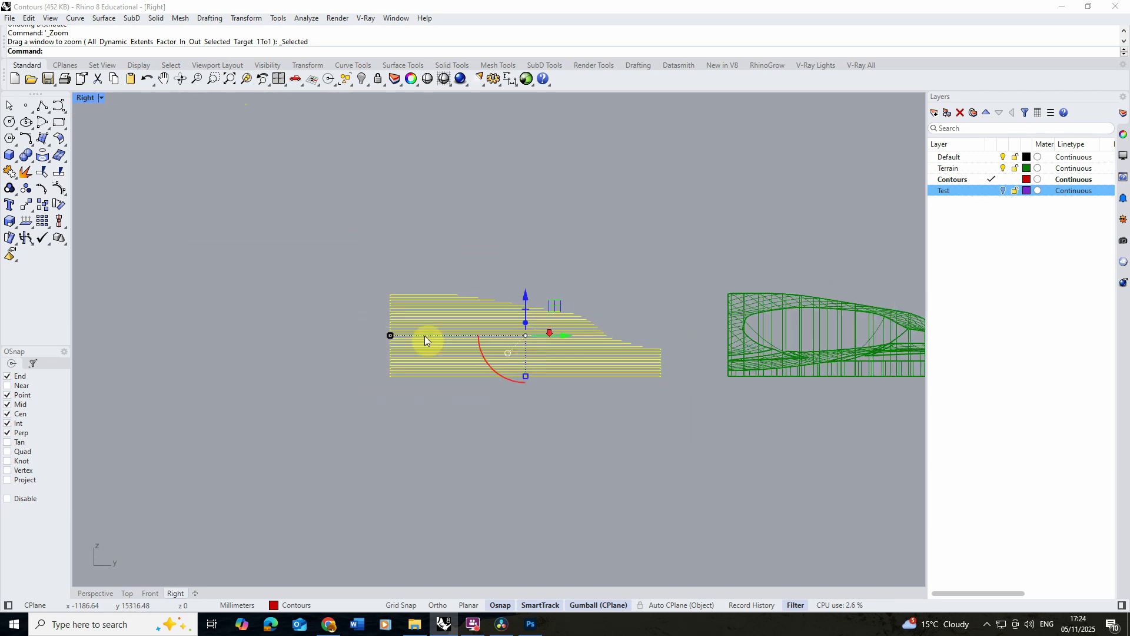
{"action": "scroll", "coordinate": [425, 336], "scroll_direction": "down", "scroll_amount": 2}
{"action": "scroll", "coordinate": [635, 333], "scroll_direction": "up", "scroll_amount": 2}
{"action": "scroll", "coordinate": [389, 335], "scroll_direction": "up", "scroll_amount": 2}
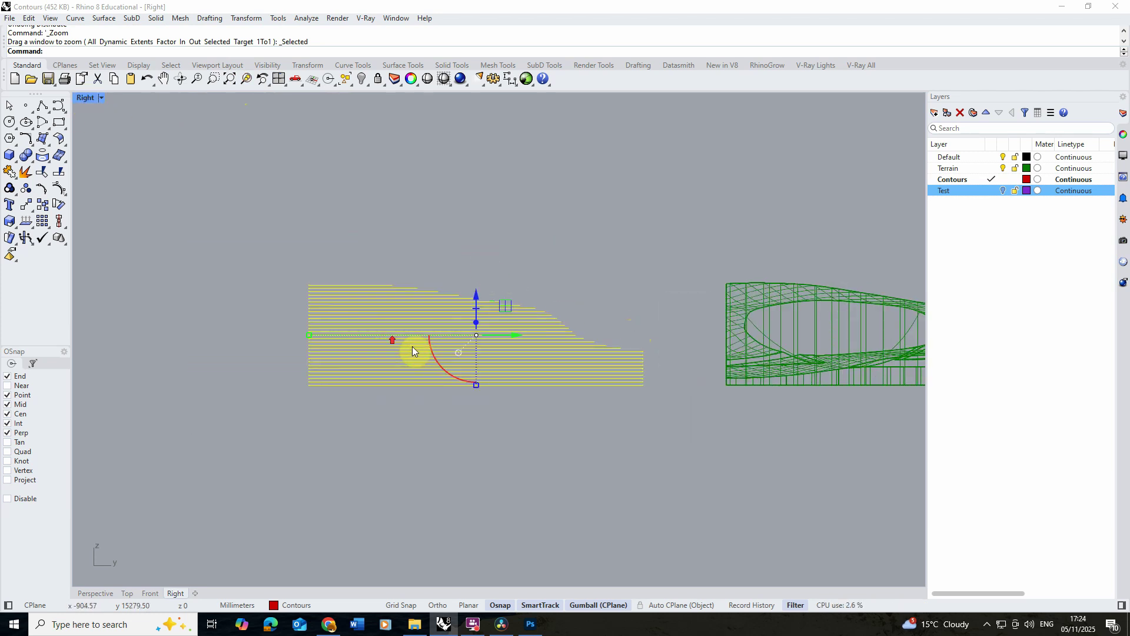
{"action": "scroll", "coordinate": [412, 352], "scroll_direction": "up", "scroll_amount": 1}
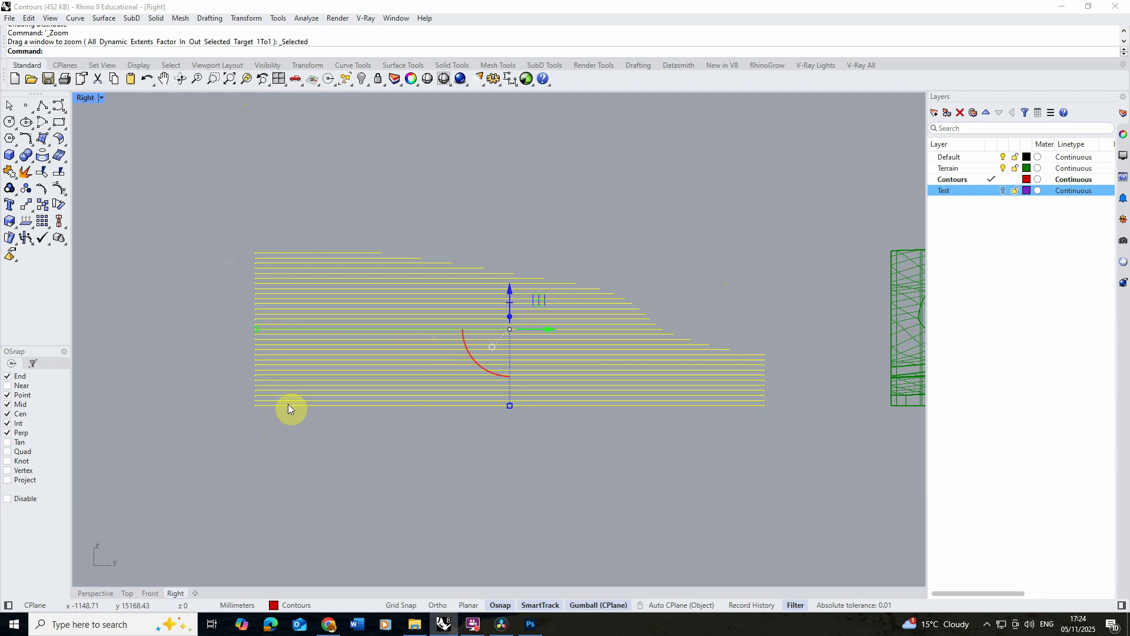
{"action": "left_click_drag", "start_coordinate": [218, 446], "coordinate": [825, 403]}
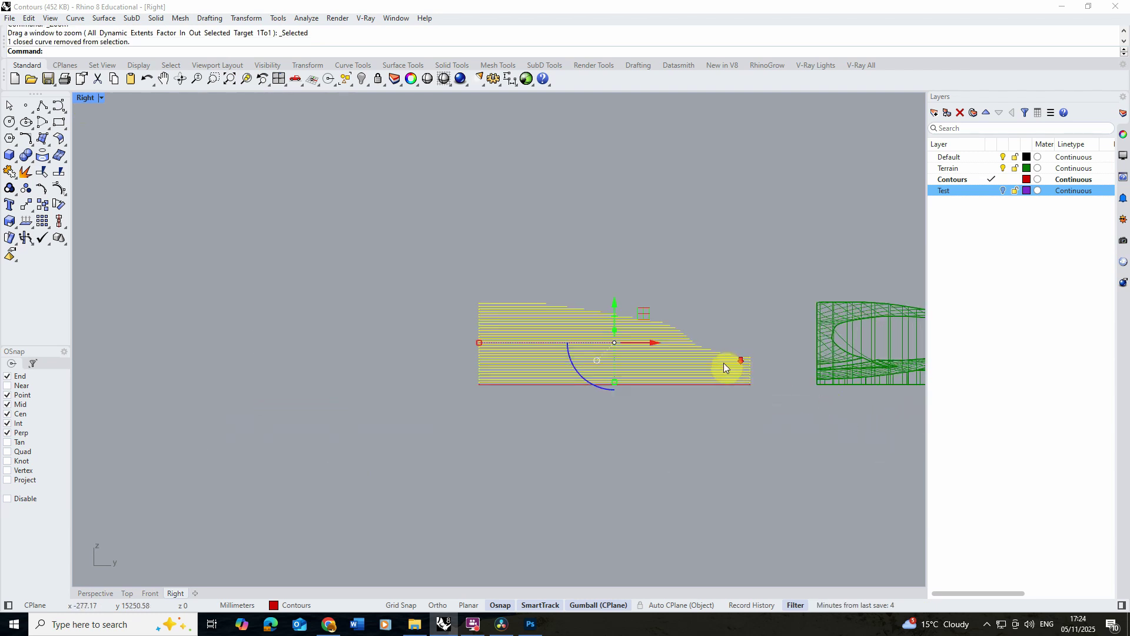
{"action": "left_click_drag", "start_coordinate": [654, 347], "coordinate": [369, 354]}
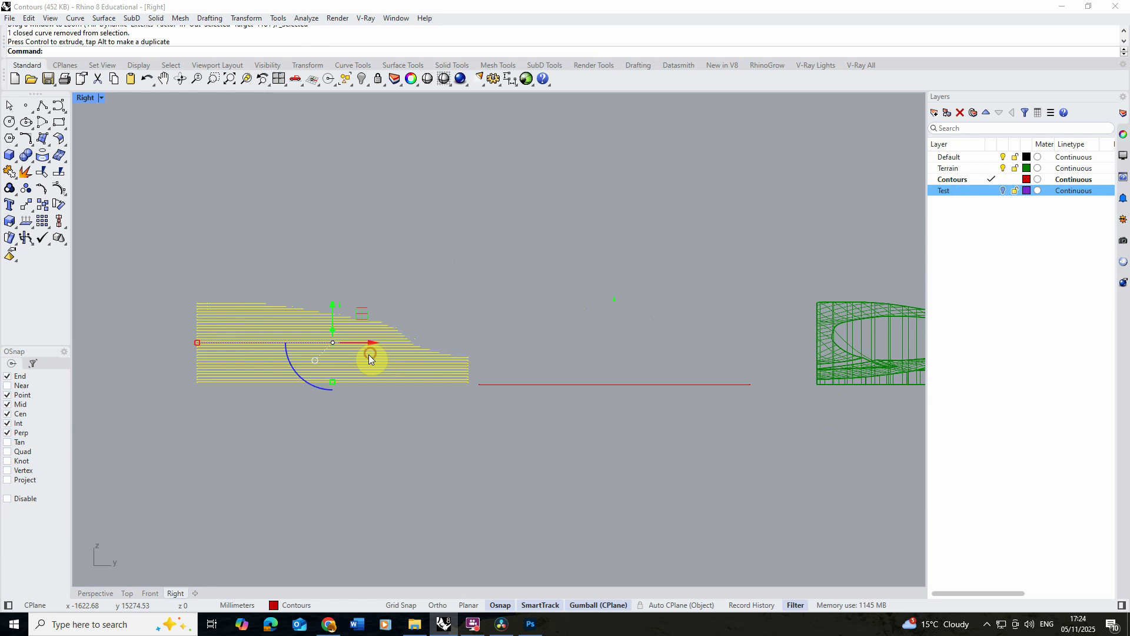
Level by level, drop the lowest contour from the selection and move the remaining stack past it until every level lies in one row.
{"action": "left_click_drag", "start_coordinate": [148, 426], "coordinate": [503, 380]}
{"action": "left_click_drag", "start_coordinate": [370, 340], "coordinate": [91, 346]}
{"action": "scroll", "coordinate": [755, 280], "scroll_direction": "down", "scroll_amount": 6}
{"action": "scroll", "coordinate": [250, 326], "scroll_direction": "up", "scroll_amount": 10}
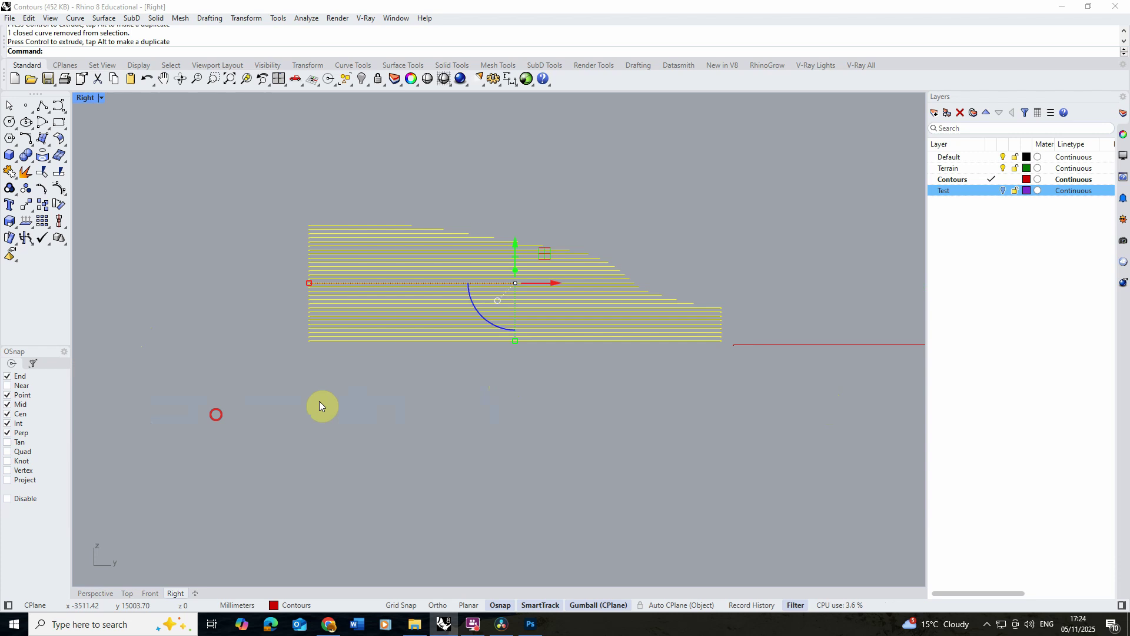
{"action": "left_click_drag", "start_coordinate": [319, 406], "coordinate": [750, 338], "text": "ctrl"}
{"action": "left_click_drag", "start_coordinate": [537, 280], "coordinate": [111, 303]}
{"action": "scroll", "coordinate": [728, 255], "scroll_direction": "down", "scroll_amount": 3}
{"action": "scroll", "coordinate": [159, 314], "scroll_direction": "up", "scroll_amount": 3}
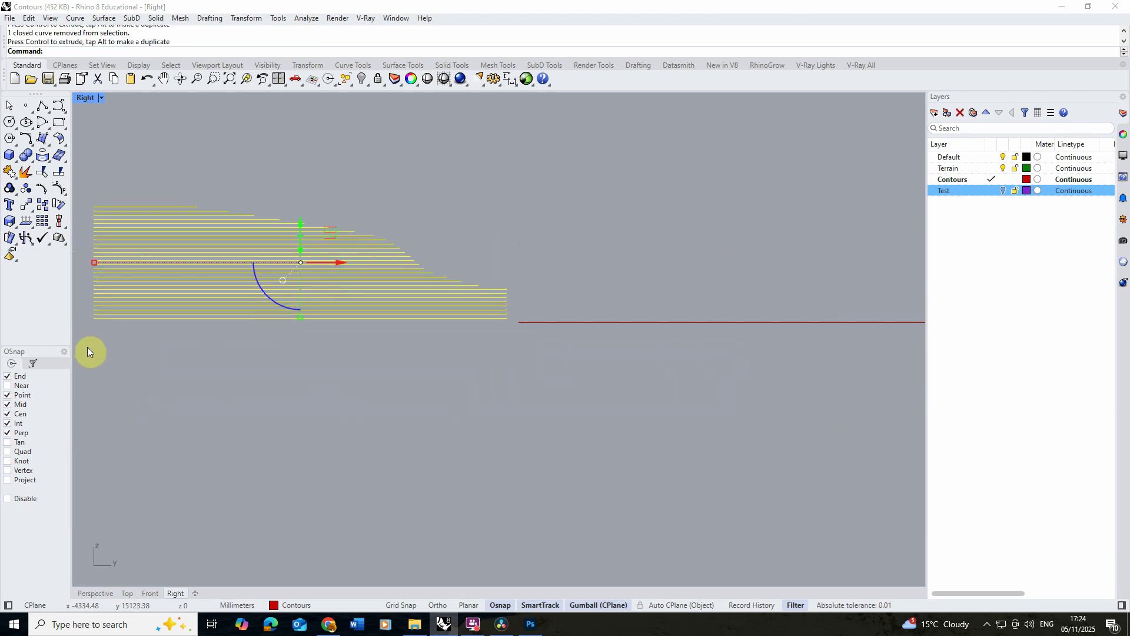
{"action": "left_click_drag", "start_coordinate": [88, 346], "coordinate": [525, 317], "text": "ctrl"}
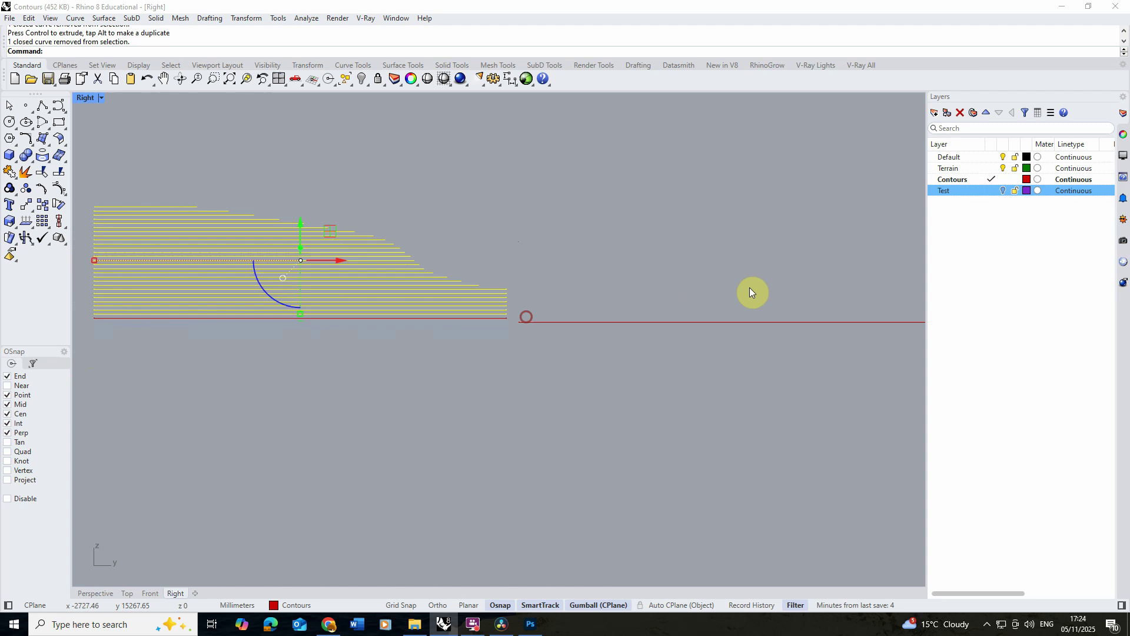
{"action": "scroll", "coordinate": [750, 288], "scroll_direction": "down", "scroll_amount": 4}
{"action": "left_click_drag", "start_coordinate": [484, 273], "coordinate": [197, 295]}
{"action": "scroll", "coordinate": [696, 278], "scroll_direction": "down", "scroll_amount": 8}
{"action": "scroll", "coordinate": [434, 264], "scroll_direction": "up", "scroll_amount": 6}
{"action": "left_click_drag", "start_coordinate": [326, 386], "coordinate": [682, 312], "text": "ctrl"}
{"action": "left_click_drag", "start_coordinate": [536, 284], "coordinate": [309, 302]}
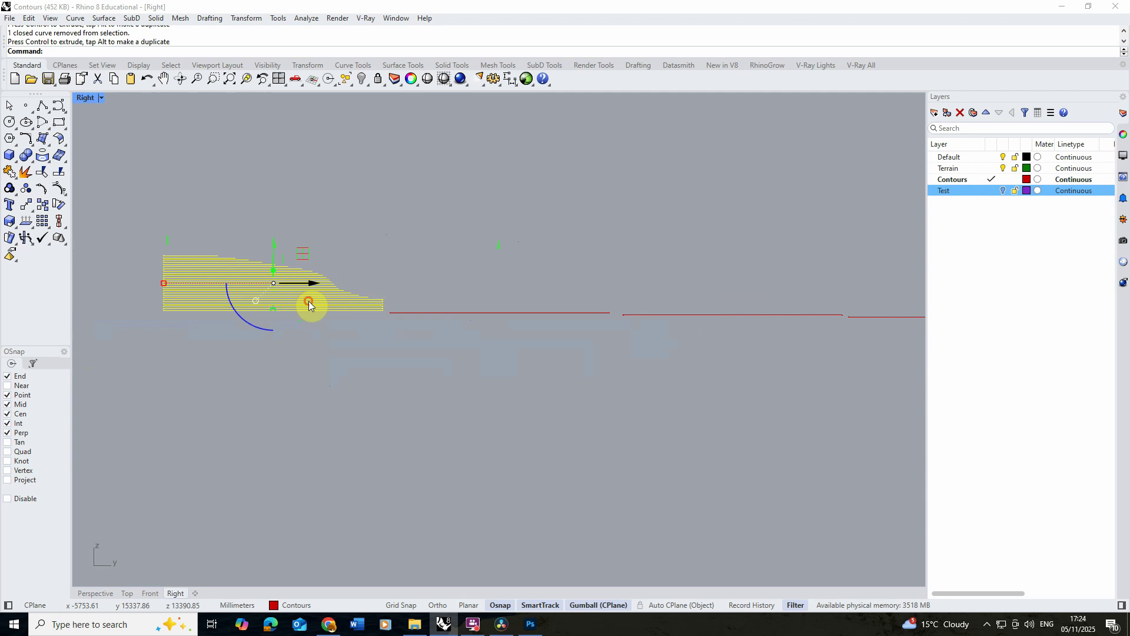
{"action": "scroll", "coordinate": [88, 294], "scroll_direction": "up", "scroll_amount": 5}
{"action": "left_click_drag", "start_coordinate": [149, 380], "coordinate": [639, 321], "text": "ctrl"}
{"action": "left_click_drag", "start_coordinate": [441, 268], "coordinate": [116, 295]}
{"action": "scroll", "coordinate": [498, 273], "scroll_direction": "down", "scroll_amount": 6}
{"action": "scroll", "coordinate": [137, 255], "scroll_direction": "up", "scroll_amount": 4}
{"action": "left_click_drag", "start_coordinate": [398, 279], "coordinate": [309, 283]}
{"action": "scroll", "coordinate": [628, 300], "scroll_direction": "down", "scroll_amount": 6}
{"action": "scroll", "coordinate": [378, 294], "scroll_direction": "up", "scroll_amount": 4}
{"action": "left_click_drag", "start_coordinate": [227, 387], "coordinate": [665, 318], "text": "ctrl"}
{"action": "scroll", "coordinate": [667, 316], "scroll_direction": "down", "scroll_amount": 4}
{"action": "left_click_drag", "start_coordinate": [571, 297], "coordinate": [390, 304]}
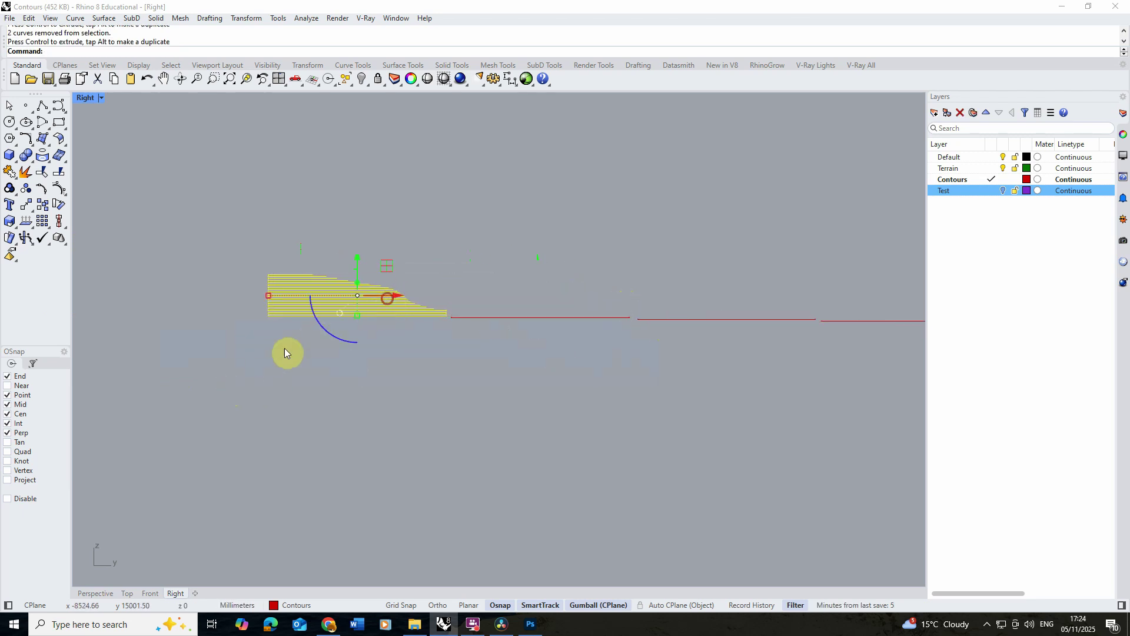
{"action": "scroll", "coordinate": [235, 345], "scroll_direction": "up", "scroll_amount": 3}
{"action": "left_click_drag", "start_coordinate": [191, 343], "coordinate": [637, 312]}
{"action": "scroll", "coordinate": [461, 274], "scroll_direction": "down", "scroll_amount": 4}
{"action": "left_click_drag", "start_coordinate": [462, 273], "coordinate": [247, 273]}
{"action": "left_click_drag", "start_coordinate": [260, 351], "coordinate": [595, 312], "text": "ctrl"}
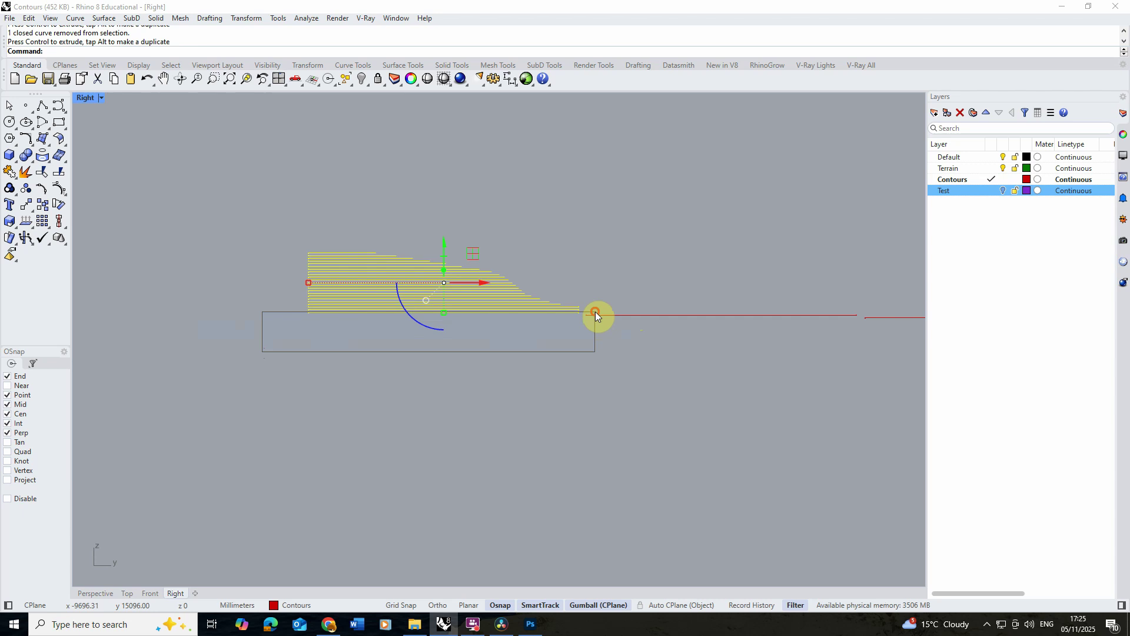
{"action": "left_click_drag", "start_coordinate": [533, 295], "coordinate": [365, 295]}
{"action": "left_click_drag", "start_coordinate": [161, 338], "coordinate": [639, 303], "text": "ctrl"}
{"action": "scroll", "coordinate": [642, 300], "scroll_direction": "down", "scroll_amount": 6}
{"action": "left_click_drag", "start_coordinate": [541, 281], "coordinate": [353, 283]}
{"action": "left_click_drag", "start_coordinate": [183, 315], "coordinate": [625, 277], "text": "ctrl"}
{"action": "left_click_drag", "start_coordinate": [524, 244], "coordinate": [242, 254]}
{"action": "left_click_drag", "start_coordinate": [95, 303], "coordinate": [574, 273], "text": "ctrl"}
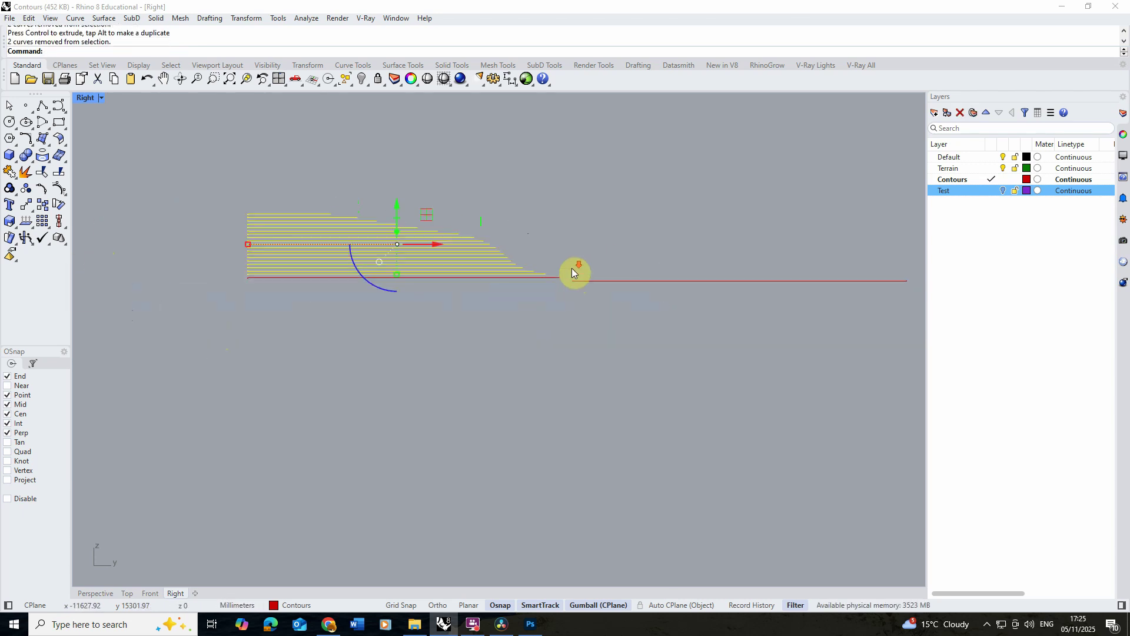
{"action": "left_click_drag", "start_coordinate": [512, 250], "coordinate": [318, 251]}
{"action": "left_click_drag", "start_coordinate": [157, 315], "coordinate": [595, 281], "text": "ctrl"}
{"action": "left_click_drag", "start_coordinate": [530, 250], "coordinate": [330, 251]}
{"action": "left_click_drag", "start_coordinate": [186, 300], "coordinate": [713, 268], "text": "ctrl"}
{"action": "left_click_drag", "start_coordinate": [483, 226], "coordinate": [344, 228]}
{"action": "left_click_drag", "start_coordinate": [132, 290], "coordinate": [613, 259], "text": "ctrl"}
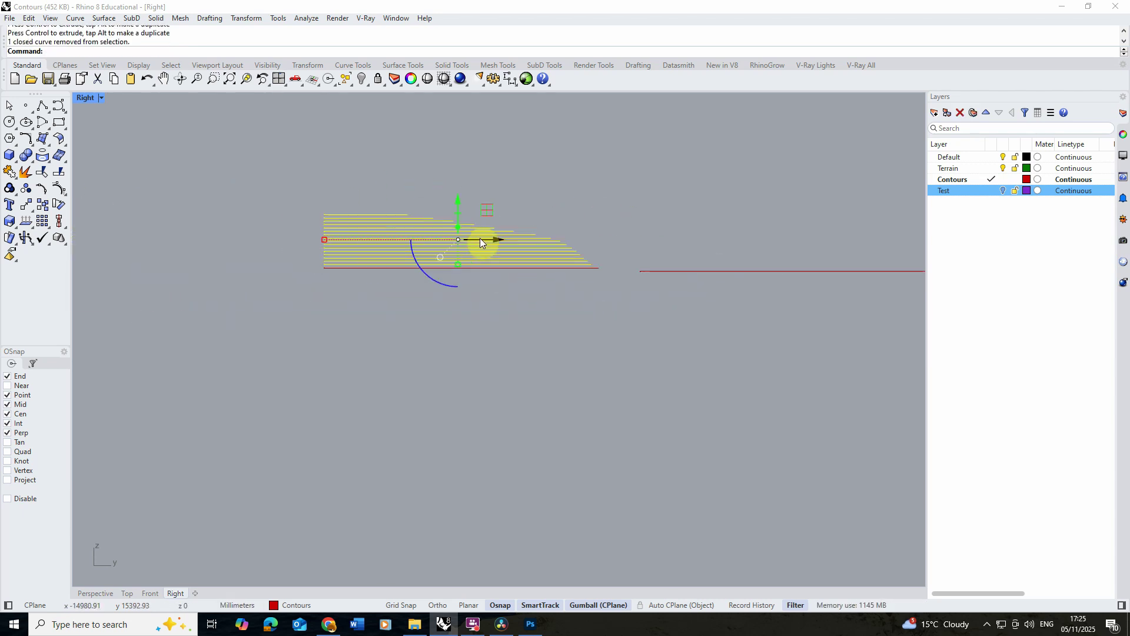
{"action": "left_click_drag", "start_coordinate": [480, 238], "coordinate": [283, 239]}
{"action": "left_click_drag", "start_coordinate": [284, 315], "coordinate": [368, 282], "text": "ctrl"}
{"action": "left_click_drag", "start_coordinate": [248, 292], "coordinate": [677, 262], "text": "ctrl"}
{"action": "left_click_drag", "start_coordinate": [585, 246], "coordinate": [347, 246]}
{"action": "left_click_drag", "start_coordinate": [177, 275], "coordinate": [765, 214], "text": "ctrl"}
{"action": "left_click_drag", "start_coordinate": [662, 199], "coordinate": [421, 199]}
{"action": "left_click_drag", "start_coordinate": [220, 249], "coordinate": [666, 222], "text": "ctrl"}
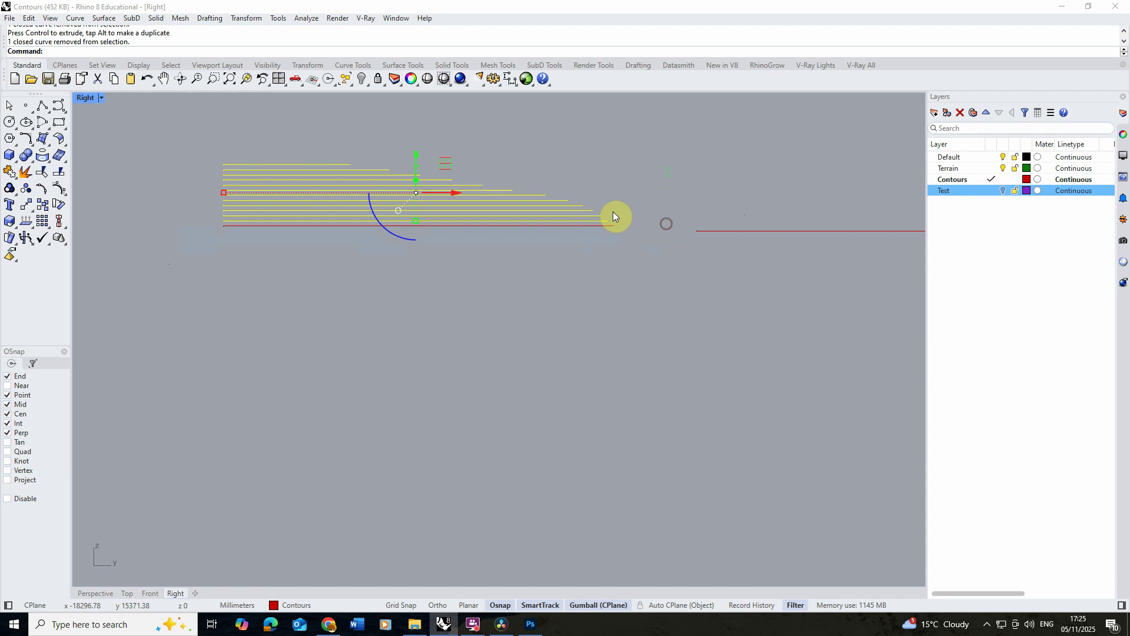
{"action": "left_click_drag", "start_coordinate": [580, 206], "coordinate": [359, 206]}
{"action": "left_click_drag", "start_coordinate": [141, 265], "coordinate": [808, 217], "text": "ctrl"}
{"action": "left_click_drag", "start_coordinate": [701, 198], "coordinate": [418, 199]}
{"action": "left_click_drag", "start_coordinate": [218, 247], "coordinate": [797, 213], "text": "ctrl"}
{"action": "left_click_drag", "start_coordinate": [566, 189], "coordinate": [418, 189]}
{"action": "left_click_drag", "start_coordinate": [442, 258], "coordinate": [789, 229], "text": "ctrl"}
{"action": "left_click_drag", "start_coordinate": [647, 209], "coordinate": [305, 209]}
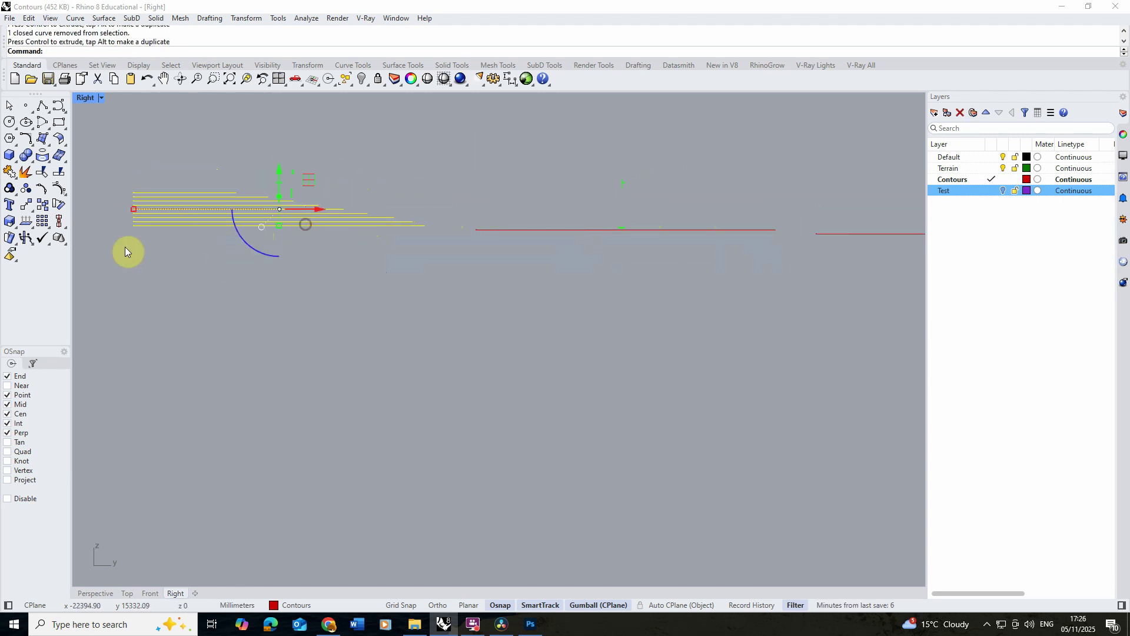
{"action": "left_click_drag", "start_coordinate": [124, 252], "coordinate": [525, 225], "text": "ctrl"}
{"action": "left_click_drag", "start_coordinate": [610, 229], "coordinate": [200, 234]}
{"action": "left_click_drag", "start_coordinate": [236, 292], "coordinate": [696, 243], "text": "ctrl"}
{"action": "left_click_drag", "start_coordinate": [511, 226], "coordinate": [158, 231]}
{"action": "left_click_drag", "start_coordinate": [454, 250], "coordinate": [660, 234], "text": "ctrl"}
{"action": "left_click_drag", "start_coordinate": [574, 228], "coordinate": [312, 229]}
{"action": "left_click_drag", "start_coordinate": [412, 259], "coordinate": [677, 240], "text": "ctrl"}
{"action": "left_click_drag", "start_coordinate": [562, 232], "coordinate": [274, 232]}
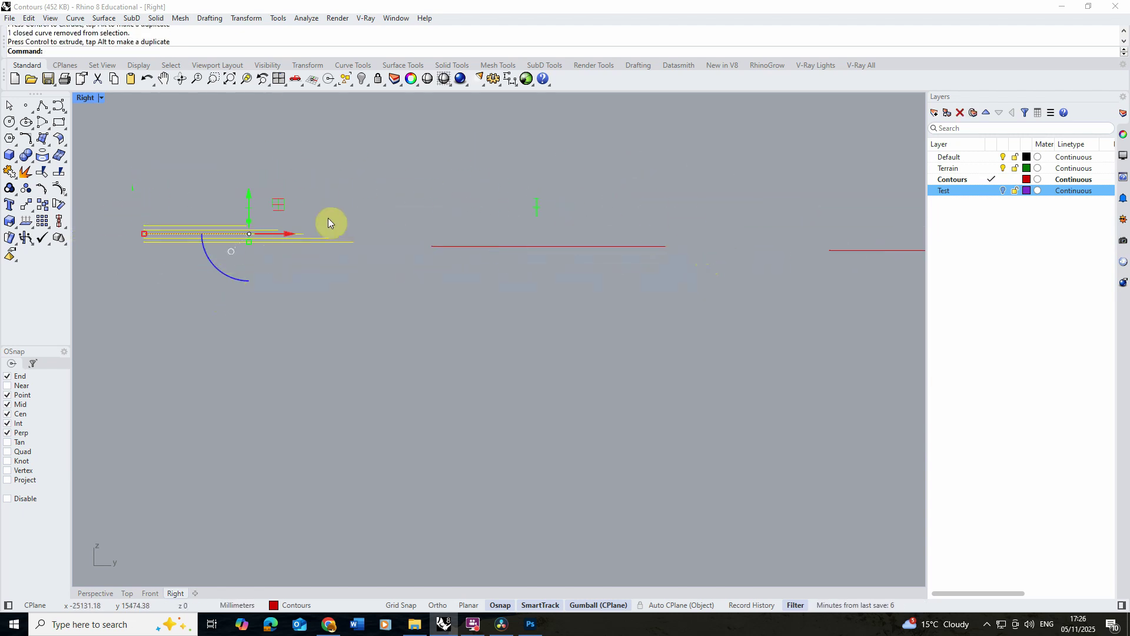
{"action": "left_click_drag", "start_coordinate": [424, 253], "coordinate": [624, 234], "text": "ctrl"}
{"action": "left_click_drag", "start_coordinate": [542, 230], "coordinate": [332, 230]}
{"action": "left_click_drag", "start_coordinate": [553, 253], "coordinate": [771, 233], "text": "ctrl"}
{"action": "left_click_drag", "start_coordinate": [679, 229], "coordinate": [441, 229]}
{"action": "left_click_drag", "start_coordinate": [281, 268], "coordinate": [519, 230], "text": "ctrl"}
{"action": "scroll", "coordinate": [530, 229], "scroll_direction": "down", "scroll_amount": 4}
{"action": "left_click_drag", "start_coordinate": [486, 227], "coordinate": [312, 228]}
{"action": "scroll", "coordinate": [204, 241], "scroll_direction": "up", "scroll_amount": 8}
{"action": "left_click_drag", "start_coordinate": [177, 245], "coordinate": [565, 210], "text": "ctrl"}
{"action": "scroll", "coordinate": [576, 209], "scroll_direction": "down", "scroll_amount": 10}
{"action": "left_click_drag", "start_coordinate": [478, 209], "coordinate": [339, 208]}
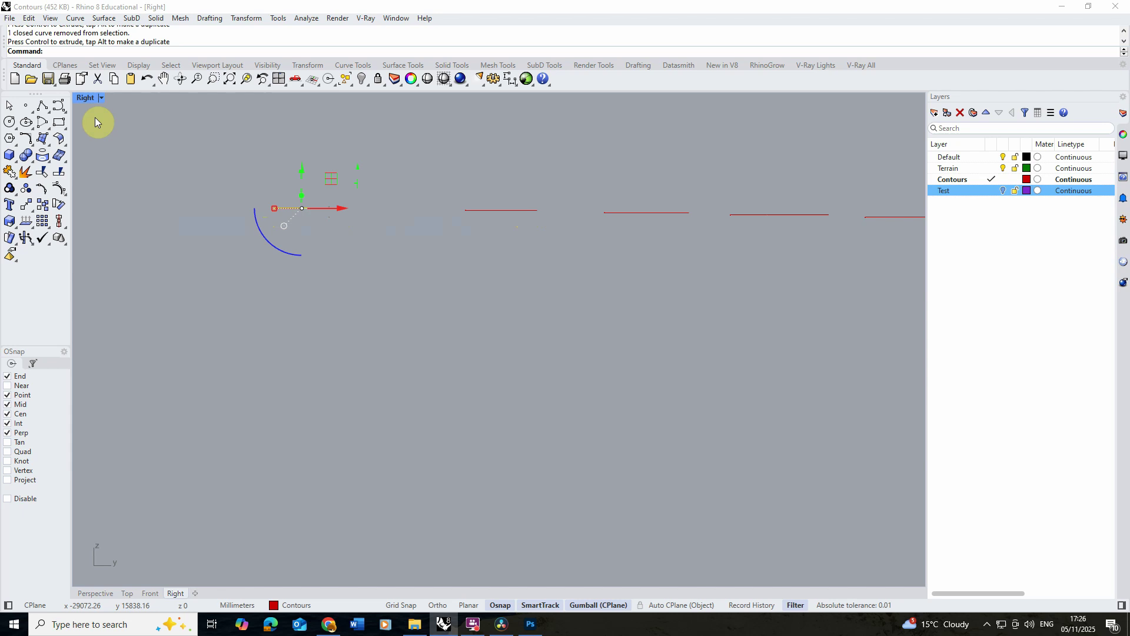
Deselect everything and examine the full row of separated contour outlines beside the terrain in the maximized Perspective viewport.
{"action": "scroll", "coordinate": [176, 226], "scroll_direction": "down", "scroll_amount": 2}
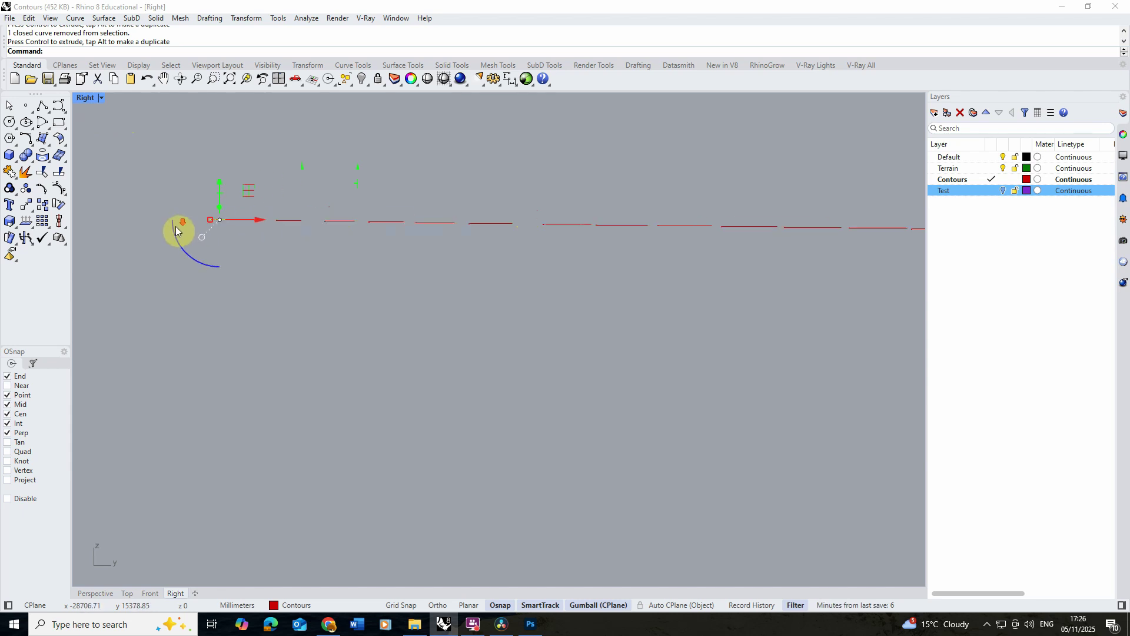
{"action": "double_click", "coordinate": [85, 99]}
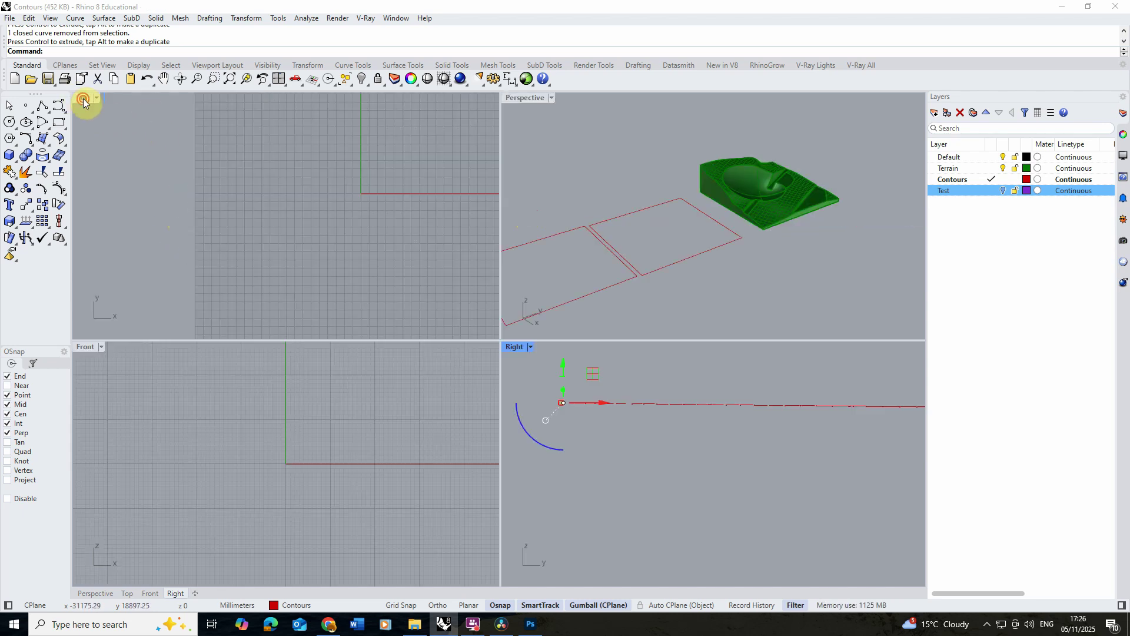
{"action": "double_click", "coordinate": [530, 97]}
{"action": "scroll", "coordinate": [583, 251], "scroll_direction": "down", "scroll_amount": 20}
{"action": "right_click_drag", "start_coordinate": [502, 244], "coordinate": [401, 323]}
{"action": "scroll", "coordinate": [354, 476], "scroll_direction": "up", "scroll_amount": 7}
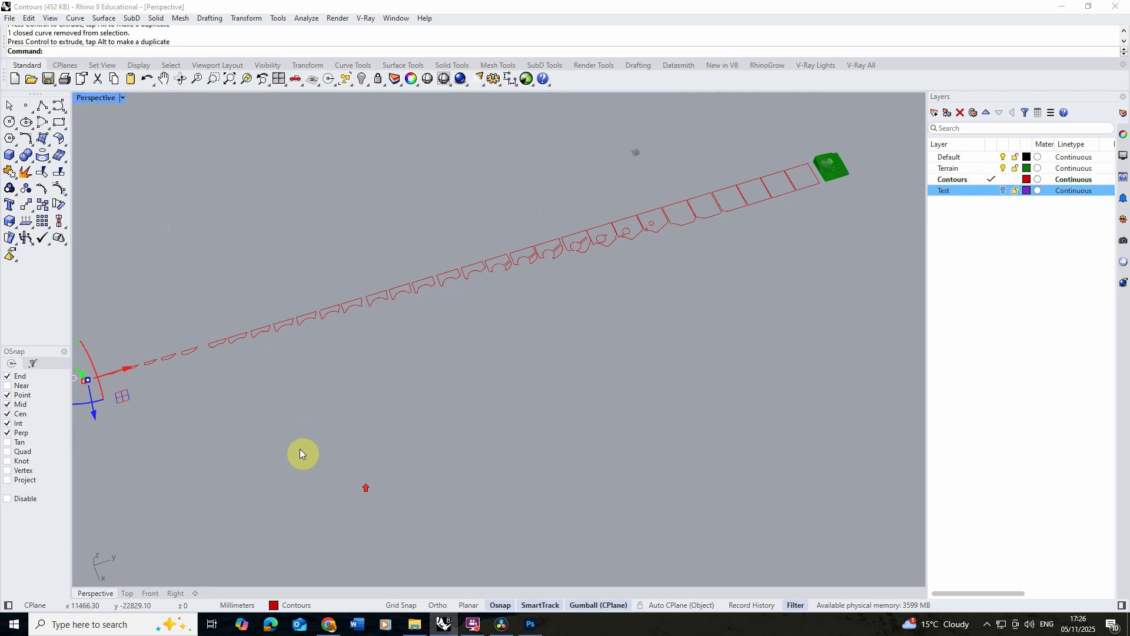
{"action": "scroll", "coordinate": [289, 363], "scroll_direction": "down", "scroll_amount": 2}
{"action": "left_click", "coordinate": [364, 335]}
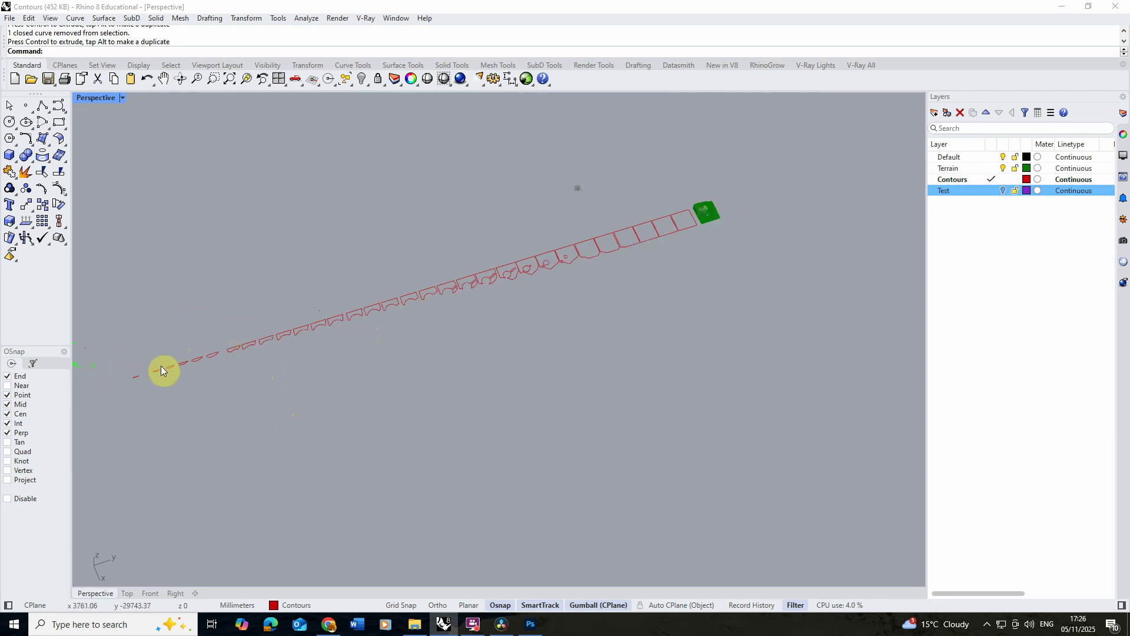
{"action": "right_click_drag", "start_coordinate": [508, 300], "coordinate": [466, 273]}
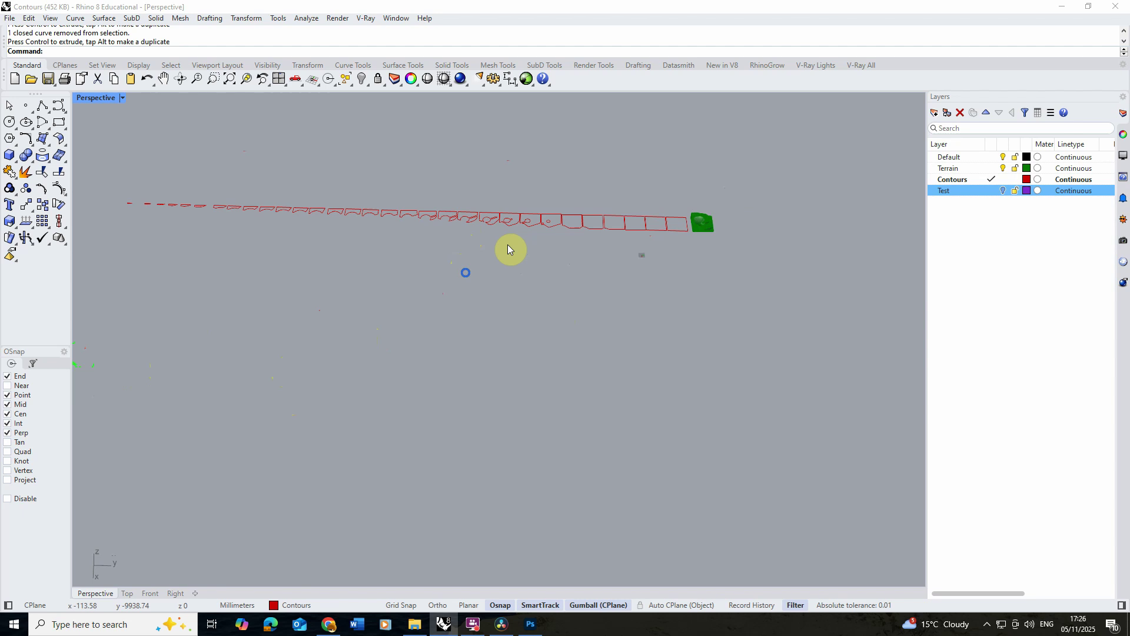
{"action": "scroll", "coordinate": [508, 248], "scroll_direction": "up", "scroll_amount": 5}
{"action": "scroll", "coordinate": [589, 295], "scroll_direction": "down", "scroll_amount": 4}
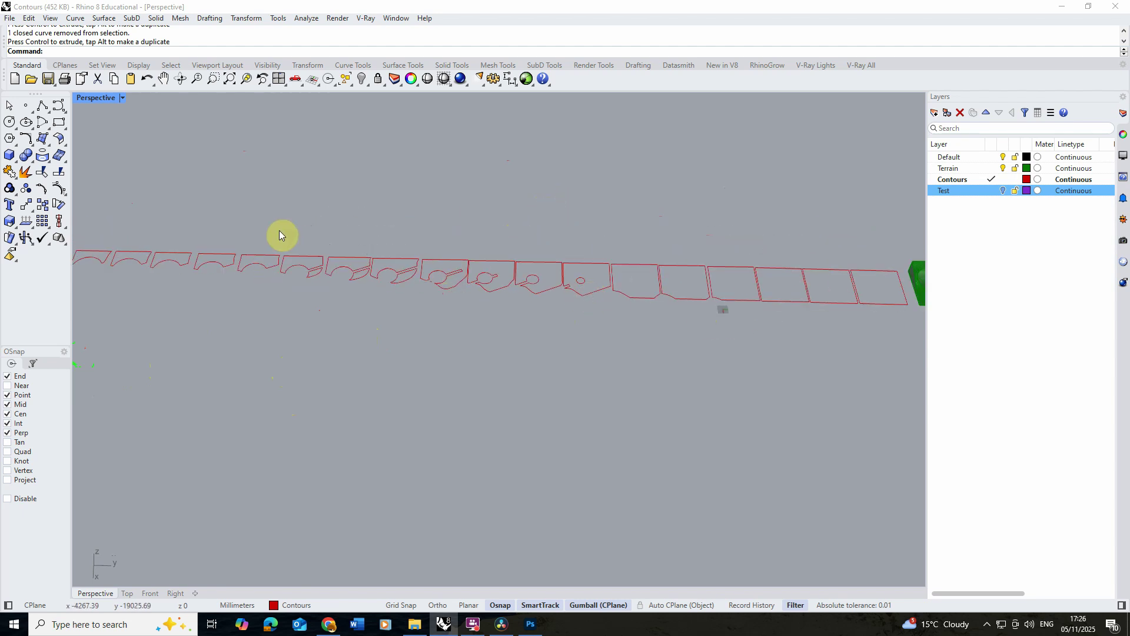
{"action": "scroll", "coordinate": [371, 270], "scroll_direction": "up", "scroll_amount": 5}
{"action": "scroll", "coordinate": [378, 288], "scroll_direction": "down", "scroll_amount": 5}
{"action": "right_click_drag", "start_coordinate": [379, 288], "coordinate": [447, 306]}
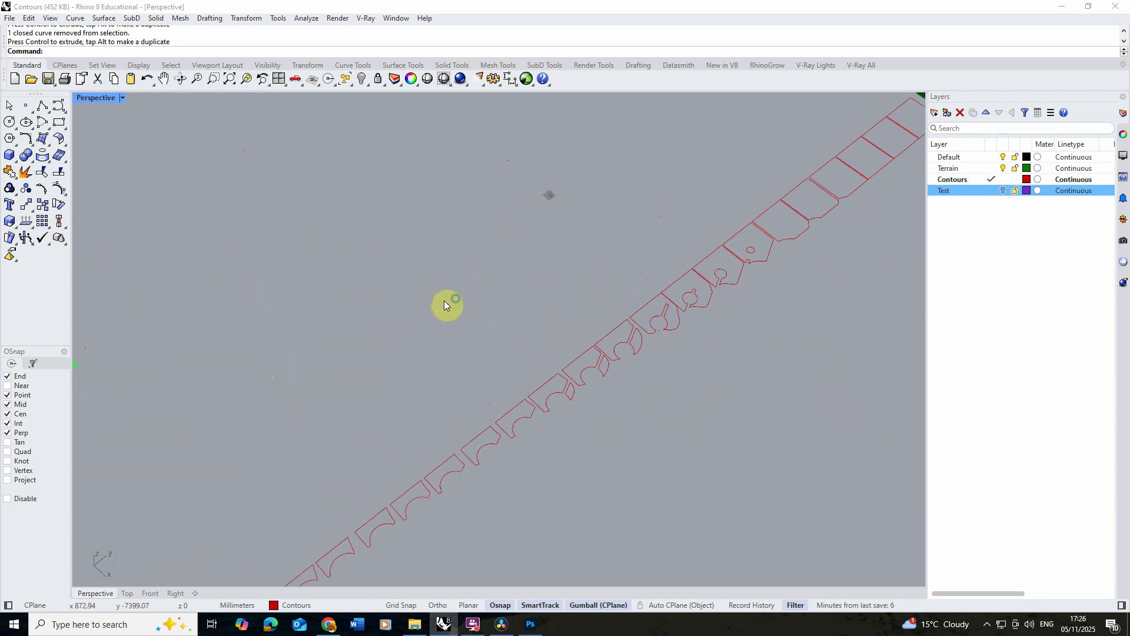
Examine the contour levels made of several pieces and select the separate crescent-shaped curve of one of them.
{"action": "scroll", "coordinate": [447, 303], "scroll_direction": "down", "scroll_amount": 4}
{"action": "scroll", "coordinate": [570, 286], "scroll_direction": "up", "scroll_amount": 8}
{"action": "scroll", "coordinate": [564, 343], "scroll_direction": "up", "scroll_amount": 2}
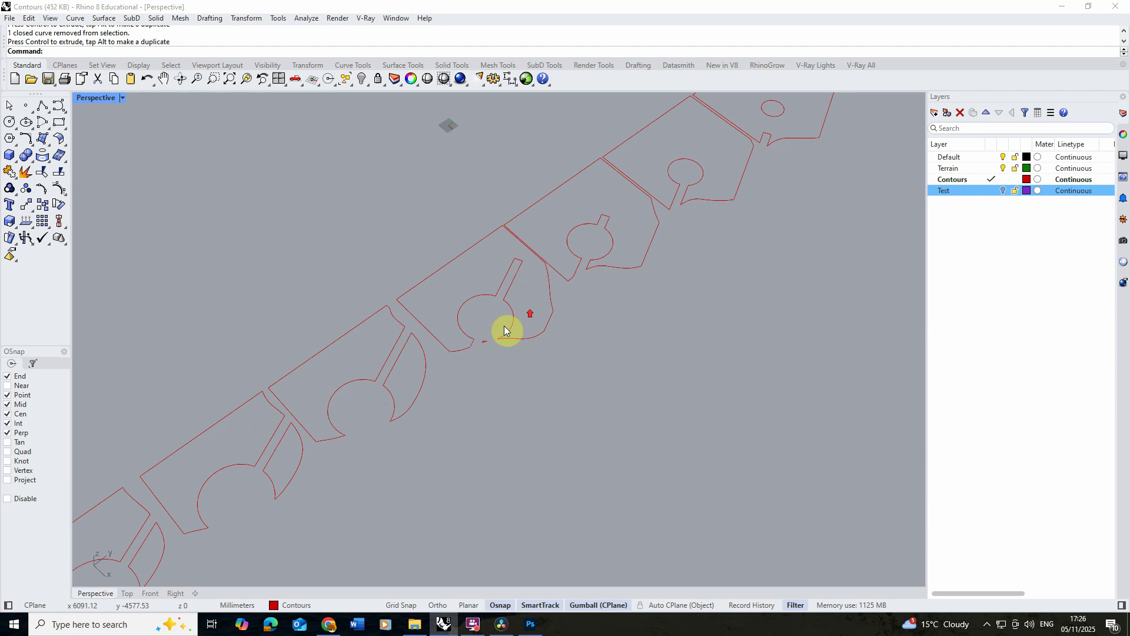
{"action": "left_click", "coordinate": [427, 370]}
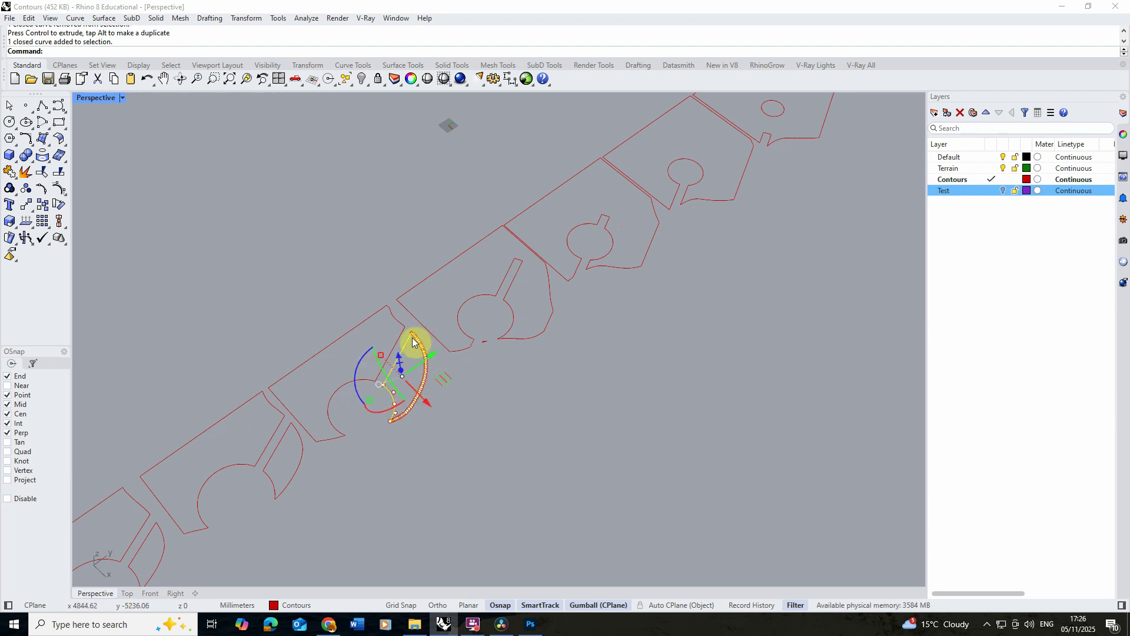
Clear the selection, add a new layer named Engrave and set its colour to blue.
{"action": "left_click", "coordinate": [521, 422]}
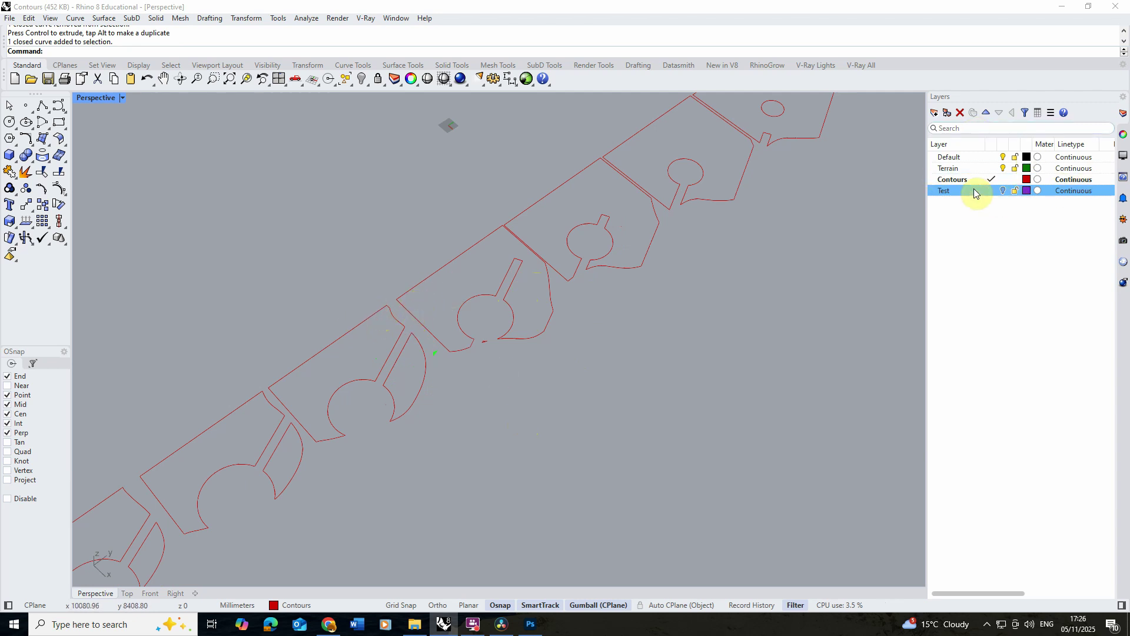
{"action": "left_click", "coordinate": [935, 113]}
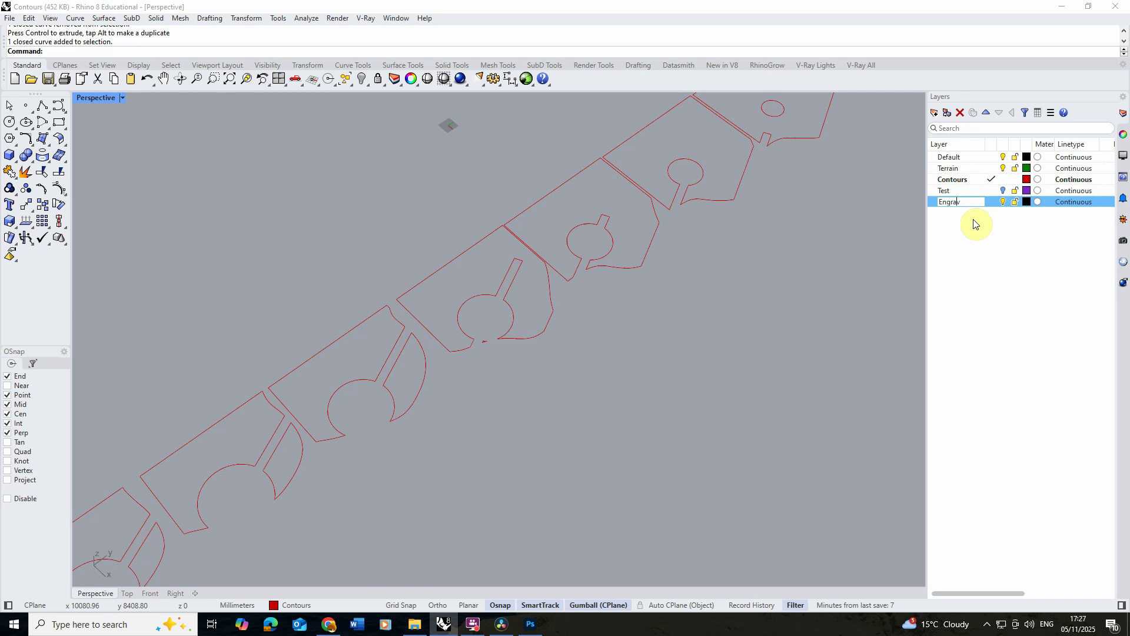
{"action": "left_click", "coordinate": [1027, 201]}
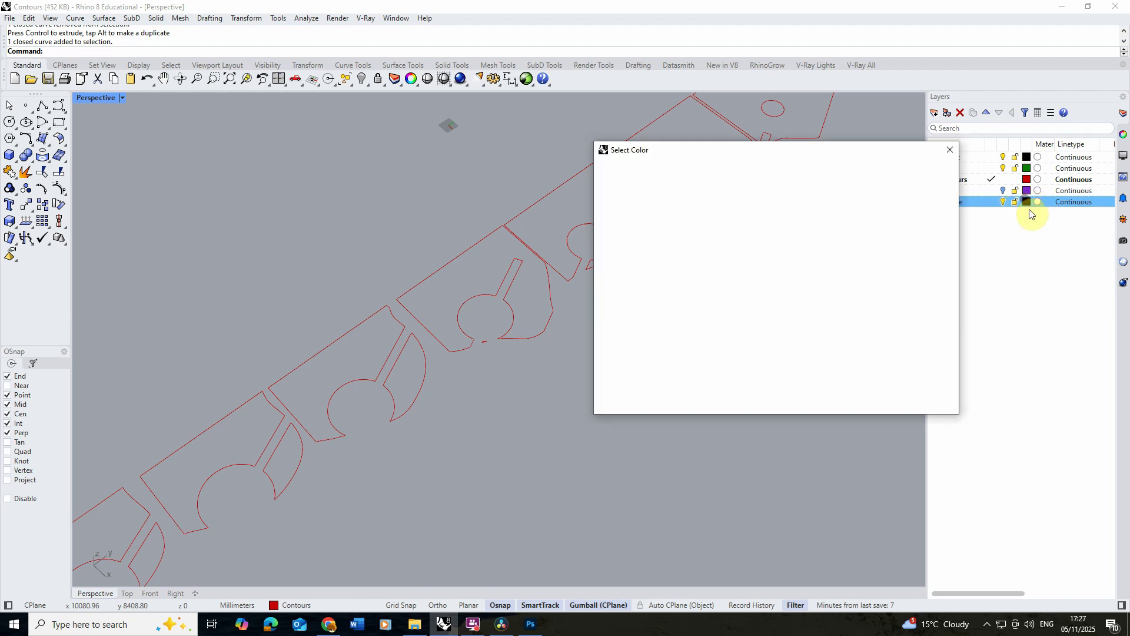
{"action": "left_click", "coordinate": [694, 295]}
{"action": "left_click", "coordinate": [876, 402]}
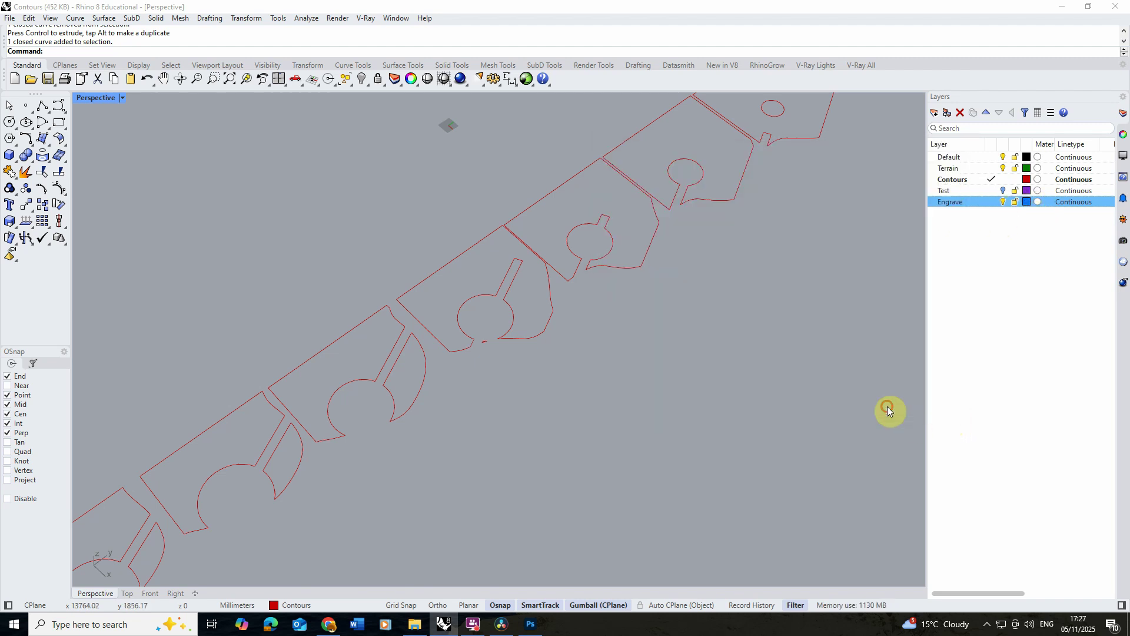
Copy the separate crescent curve onto the next larger contour level, from its own level's outline corner to the matching corner there.
{"action": "left_click", "coordinate": [418, 347]}
{"action": "left_click", "coordinate": [42, 209]}
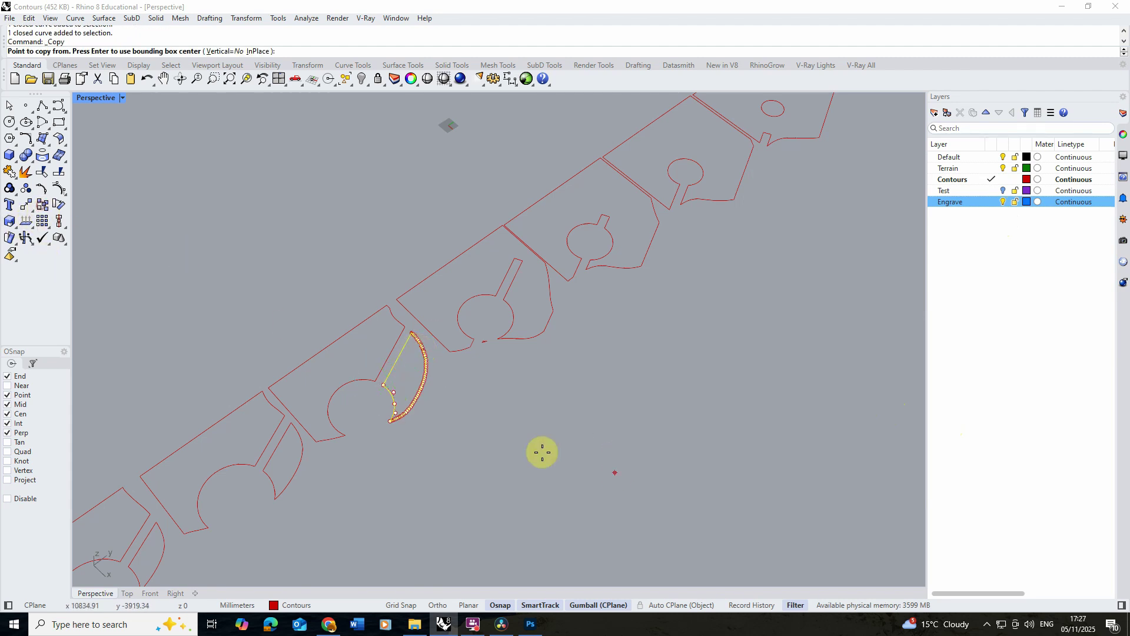
{"action": "left_click", "coordinate": [270, 389]}
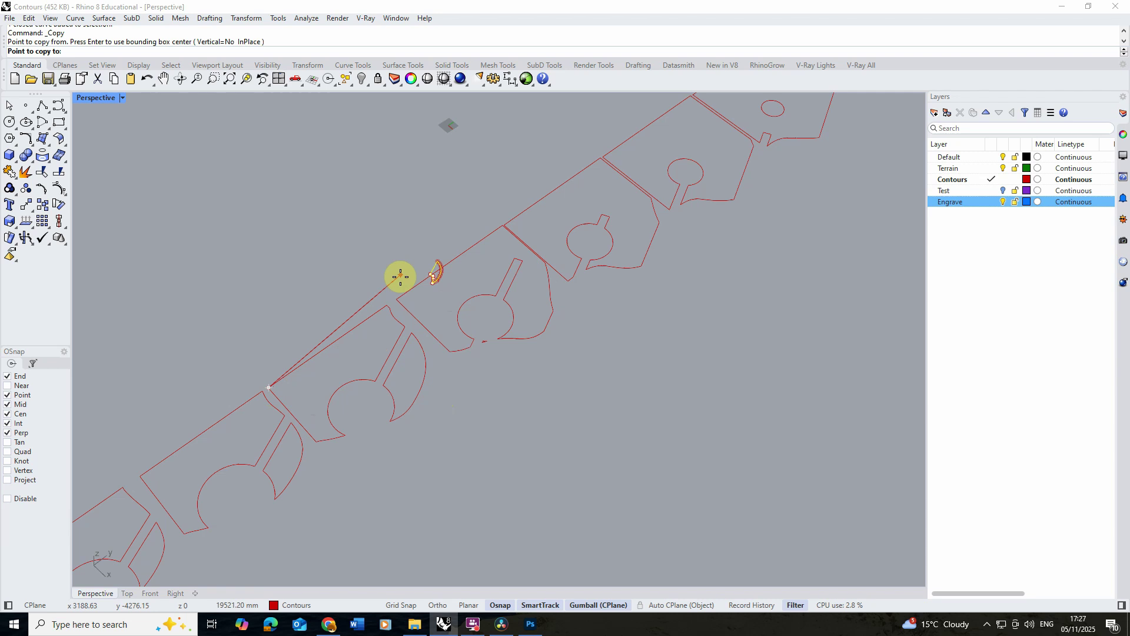
{"action": "left_click", "coordinate": [398, 299]}
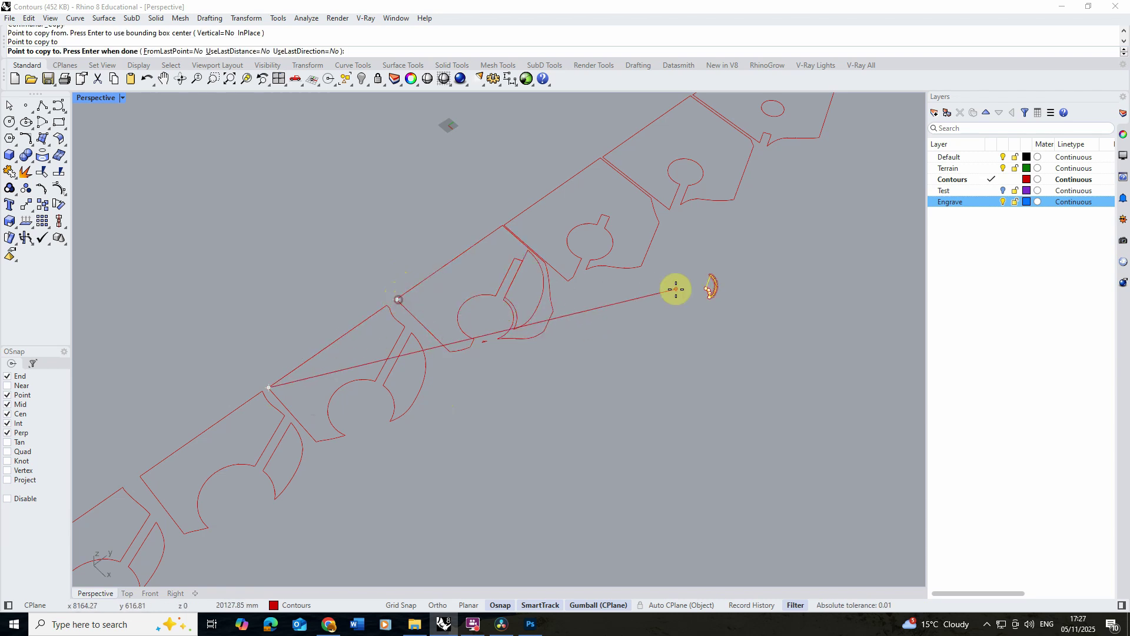
{"action": "key", "text": "Return"}
Assign the copied crescent curve to the Engrave layer and deselect it.
{"action": "scroll", "coordinate": [556, 304], "scroll_direction": "up", "scroll_amount": 4}
{"action": "left_click", "coordinate": [580, 298]}
{"action": "scroll", "coordinate": [580, 299], "scroll_direction": "down", "scroll_amount": 4}
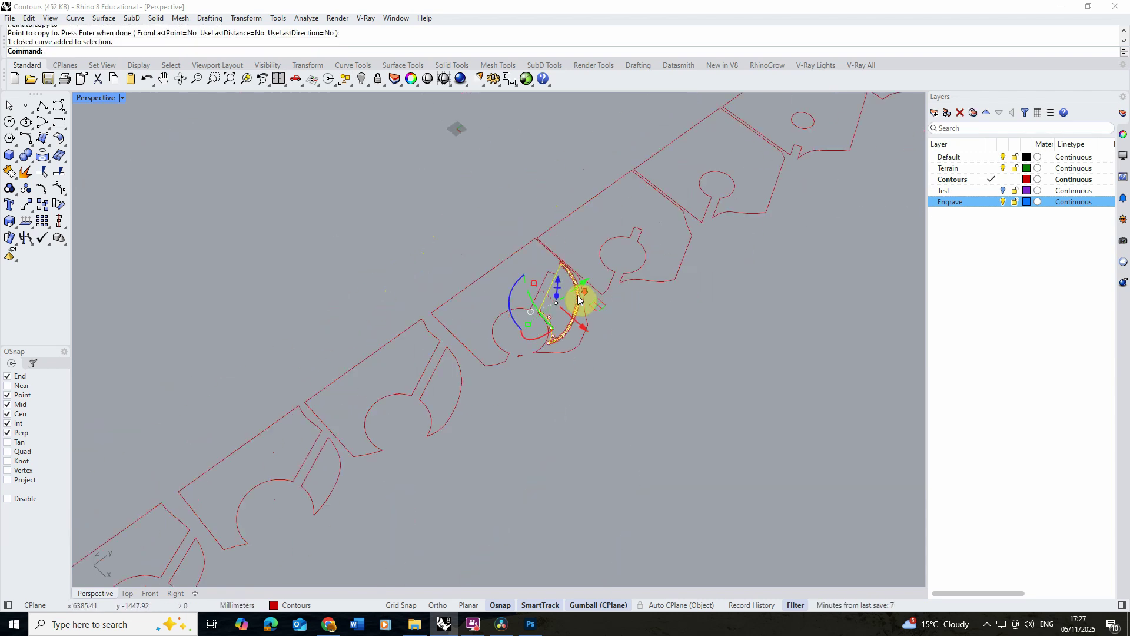
{"action": "left_click", "coordinate": [1122, 134]}
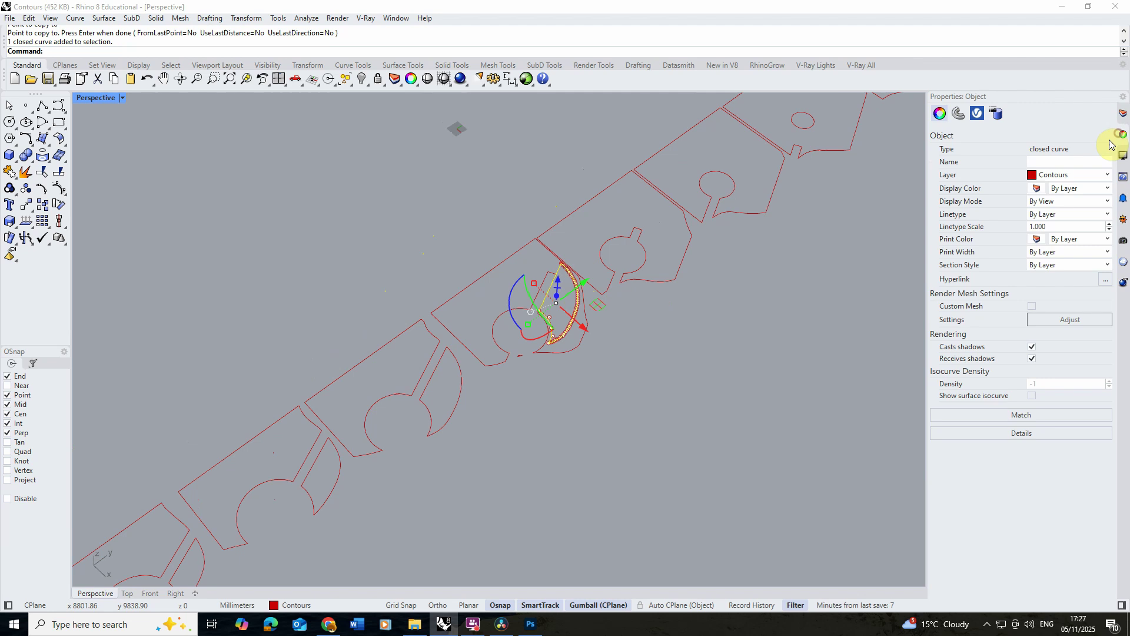
{"action": "left_click", "coordinate": [1065, 175]}
{"action": "left_click", "coordinate": [1062, 243]}
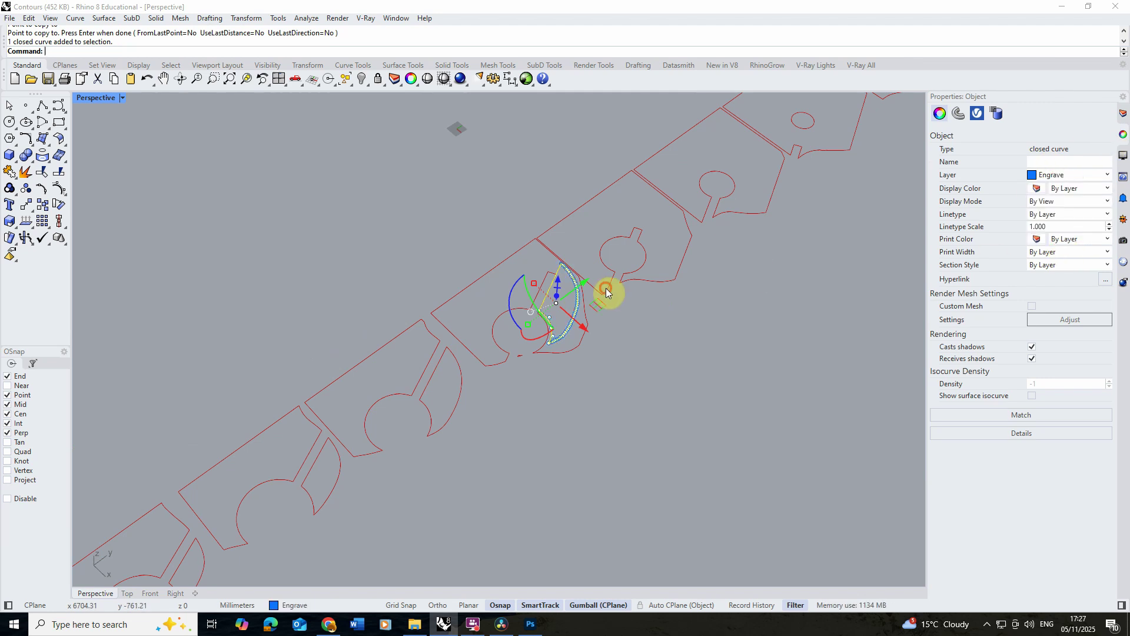
{"action": "left_click", "coordinate": [609, 289]}
{"action": "left_click", "coordinate": [680, 346]}
Make Engrave the current layer.
{"action": "scroll", "coordinate": [562, 296], "scroll_direction": "up", "scroll_amount": 8}
{"action": "scroll", "coordinate": [562, 299], "scroll_direction": "down", "scroll_amount": 3}
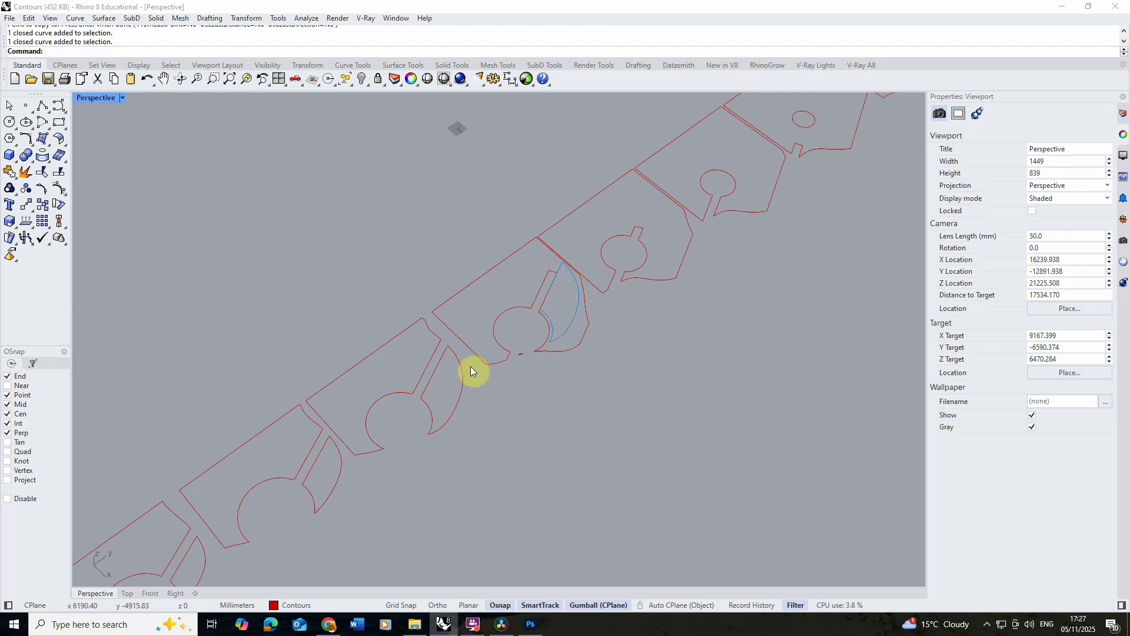
{"action": "scroll", "coordinate": [545, 287], "scroll_direction": "down", "scroll_amount": 4}
{"action": "scroll", "coordinate": [265, 448], "scroll_direction": "up", "scroll_amount": 4}
{"action": "left_click", "coordinate": [1123, 113]}
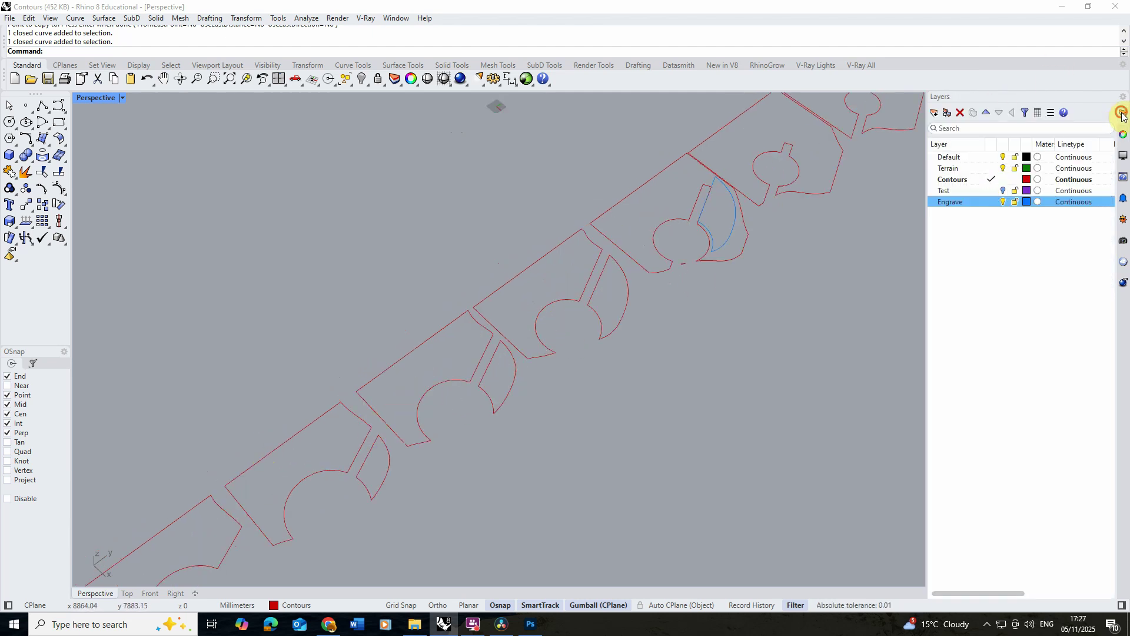
{"action": "left_click", "coordinate": [991, 202]}
Copy the crescent of the next smaller two-piece level onto its larger neighbour, using matching outline corners as reference points.
{"action": "left_click", "coordinate": [483, 395]}
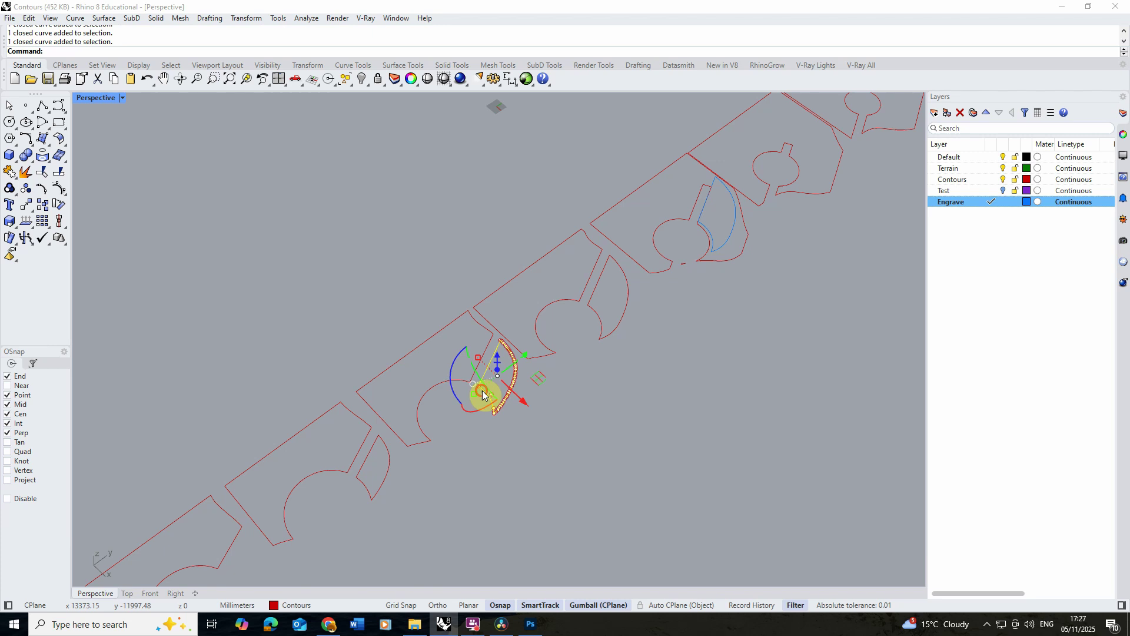
{"action": "left_click", "coordinate": [42, 205]}
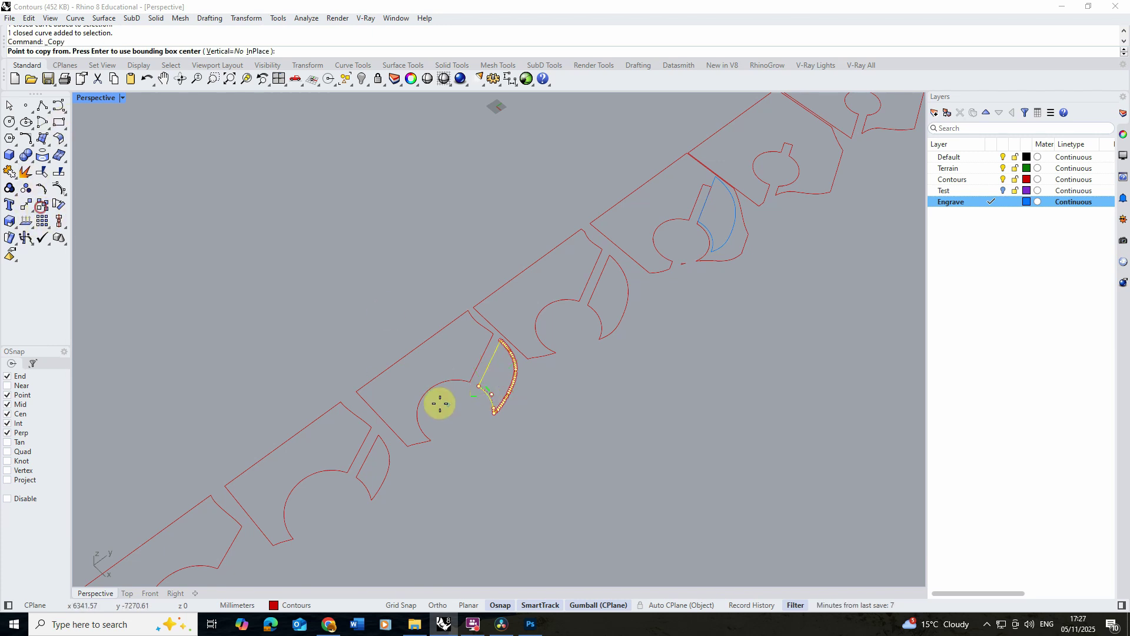
{"action": "left_click", "coordinate": [356, 393]}
{"action": "left_click", "coordinate": [473, 307]}
{"action": "right_click", "coordinate": [428, 276]}
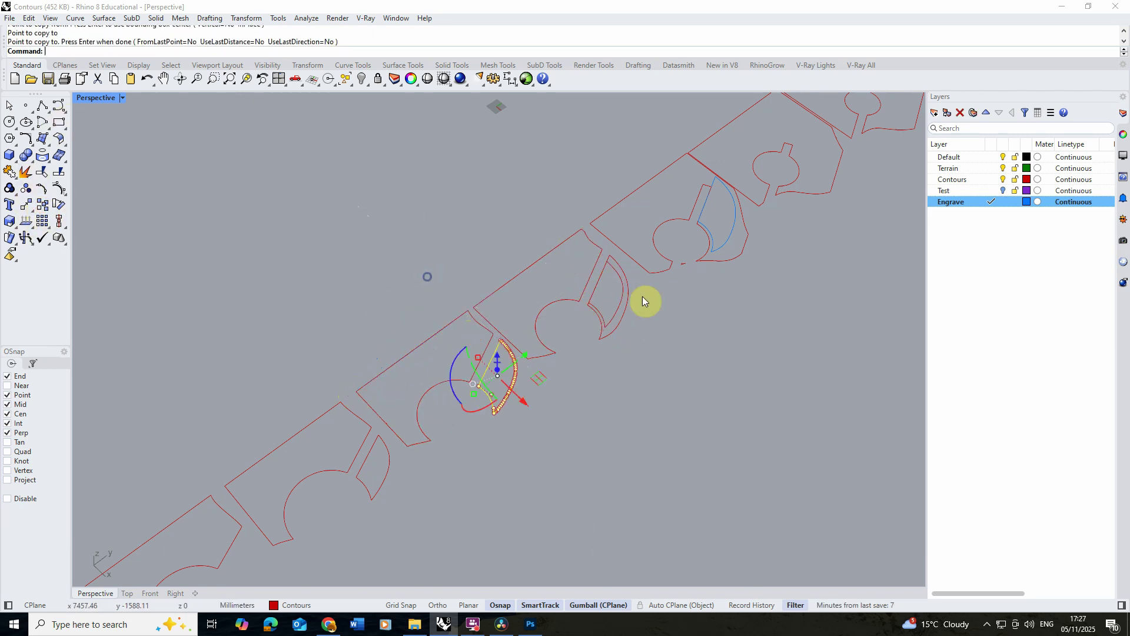
Copy the smallest separate crescent onto the adjacent larger level, snapping from outline corner to matching outline corner.
{"action": "left_click", "coordinate": [379, 479]}
{"action": "left_click", "coordinate": [386, 468]}
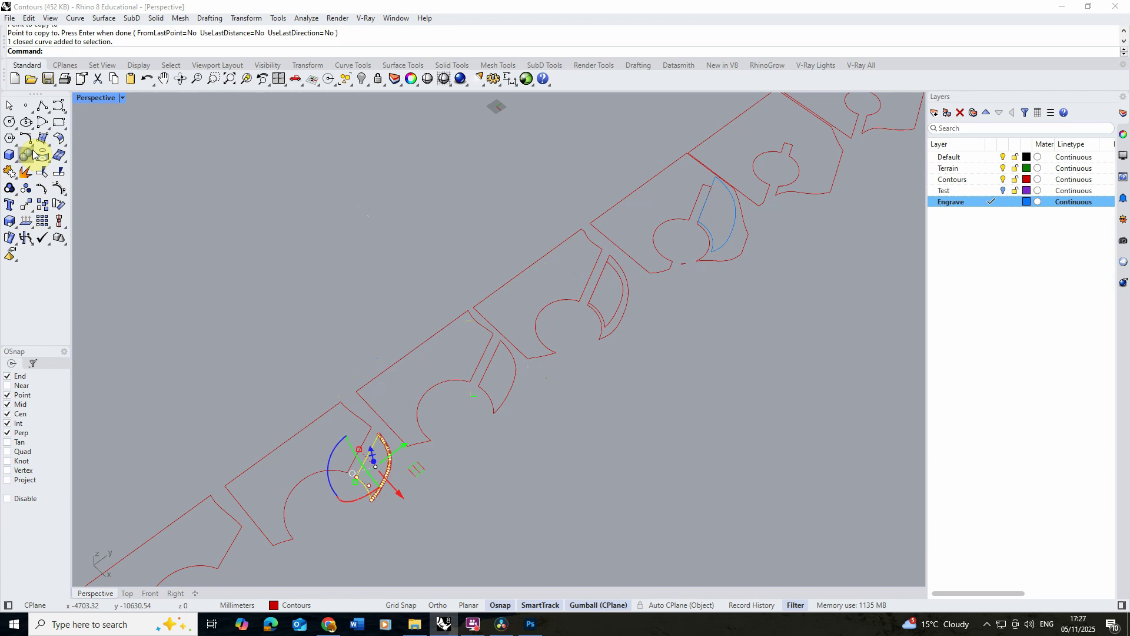
{"action": "left_click", "coordinate": [29, 219]}
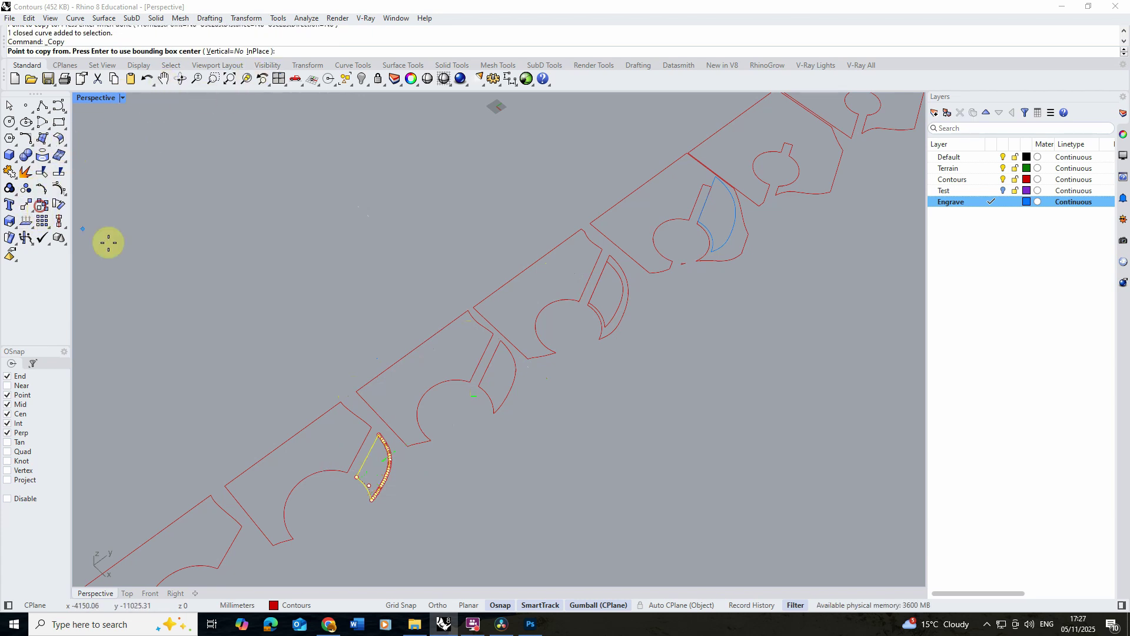
{"action": "left_click", "coordinate": [225, 485]}
{"action": "left_click", "coordinate": [357, 391]}
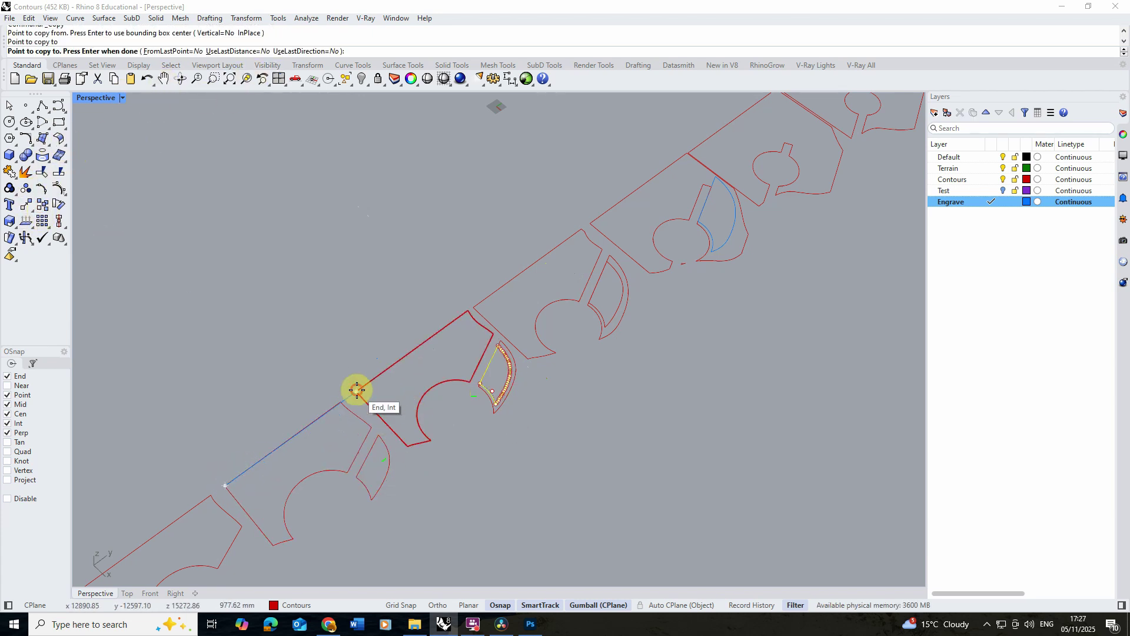
{"action": "key", "text": "Return"}
Assign the two newly copied crescents to the Engrave layer and clear the selection.
{"action": "left_click", "coordinate": [624, 297], "text": "shift"}
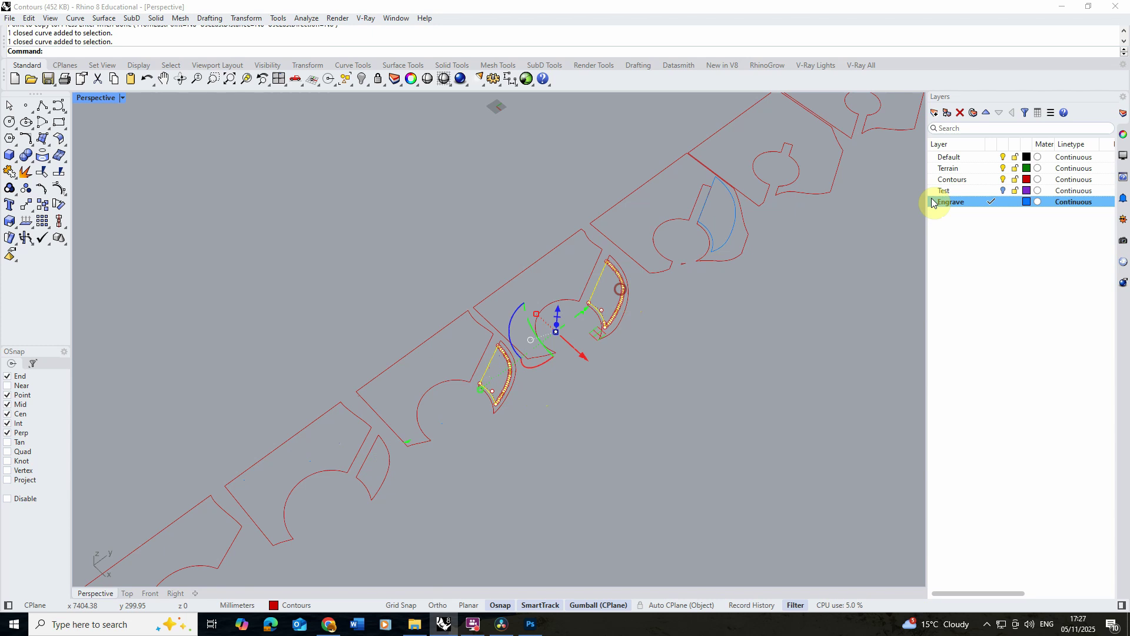
{"action": "left_click", "coordinate": [1123, 134]}
{"action": "left_click", "coordinate": [1083, 176]}
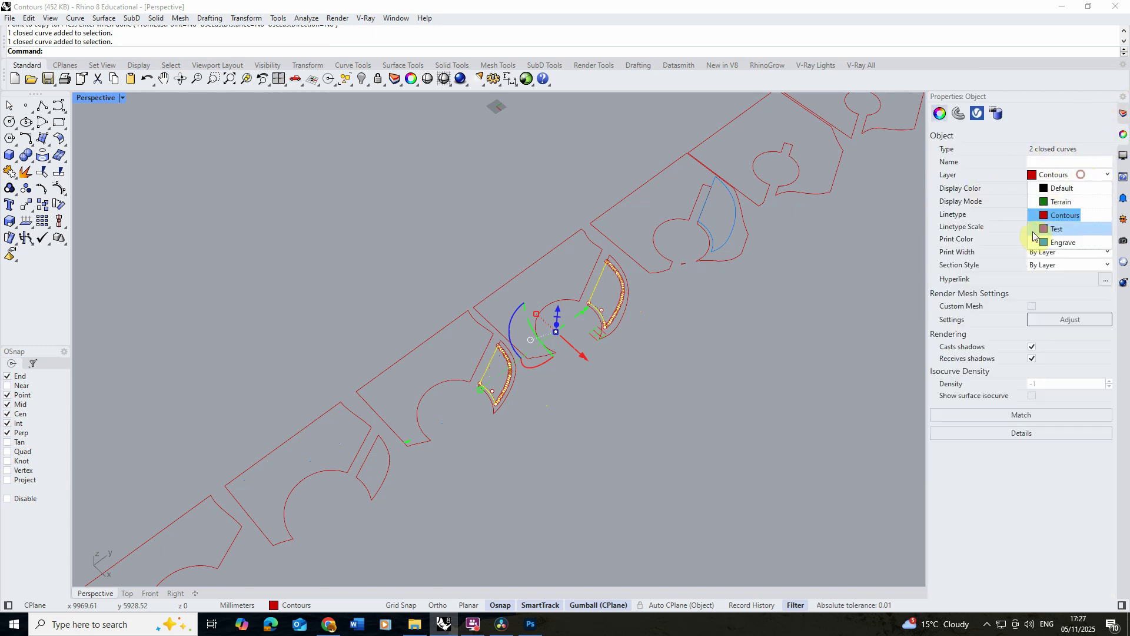
{"action": "left_click", "coordinate": [1056, 242]}
{"action": "left_click", "coordinate": [764, 298]}
Select all contour and engrave curves in the row and flatten them with SetPt, setting only world Z to a point by the terrain's base.
{"action": "scroll", "coordinate": [596, 213], "scroll_direction": "down", "scroll_amount": 8}
{"action": "scroll", "coordinate": [556, 207], "scroll_direction": "down", "scroll_amount": 4}
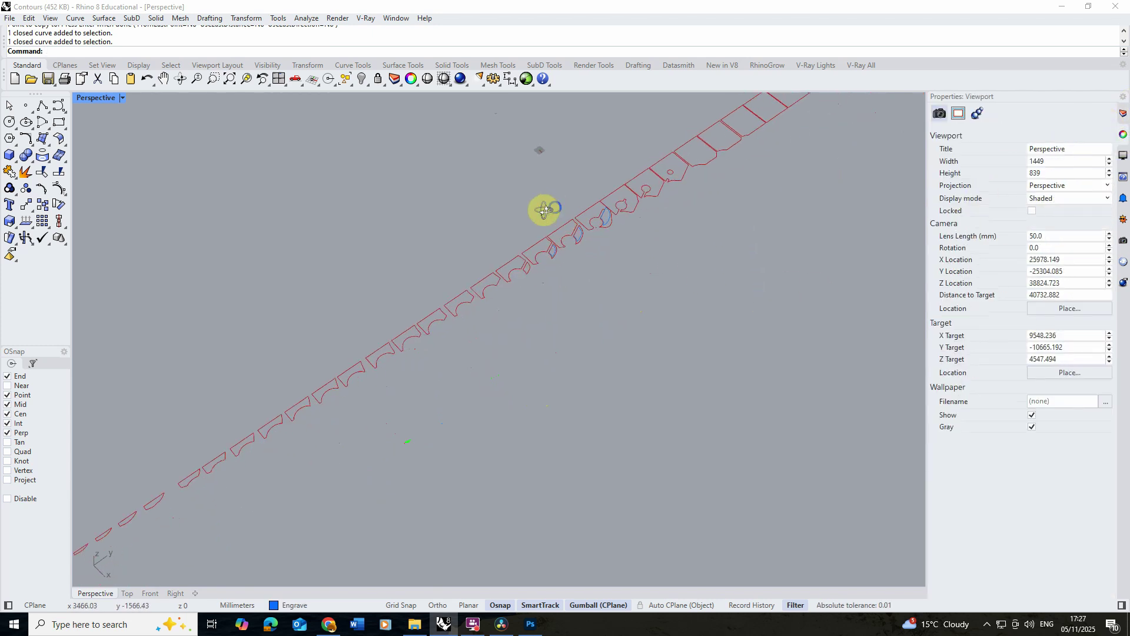
{"action": "right_click_drag", "start_coordinate": [544, 207], "coordinate": [442, 278]}
{"action": "scroll", "coordinate": [462, 233], "scroll_direction": "down", "scroll_amount": 6}
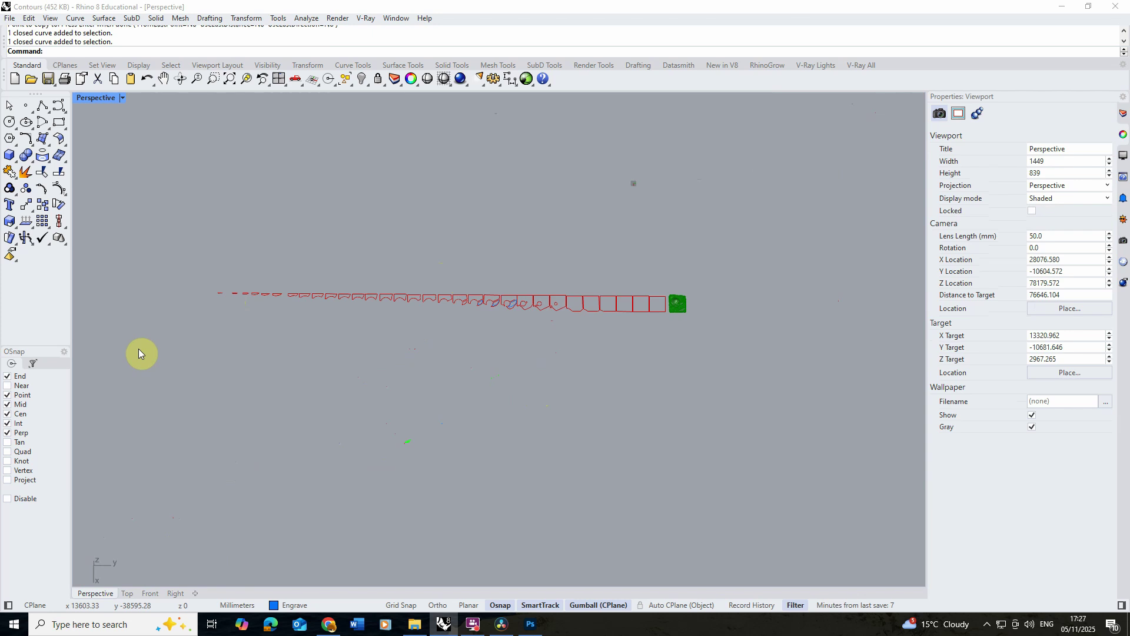
{"action": "left_click_drag", "start_coordinate": [360, 321], "coordinate": [671, 244]}
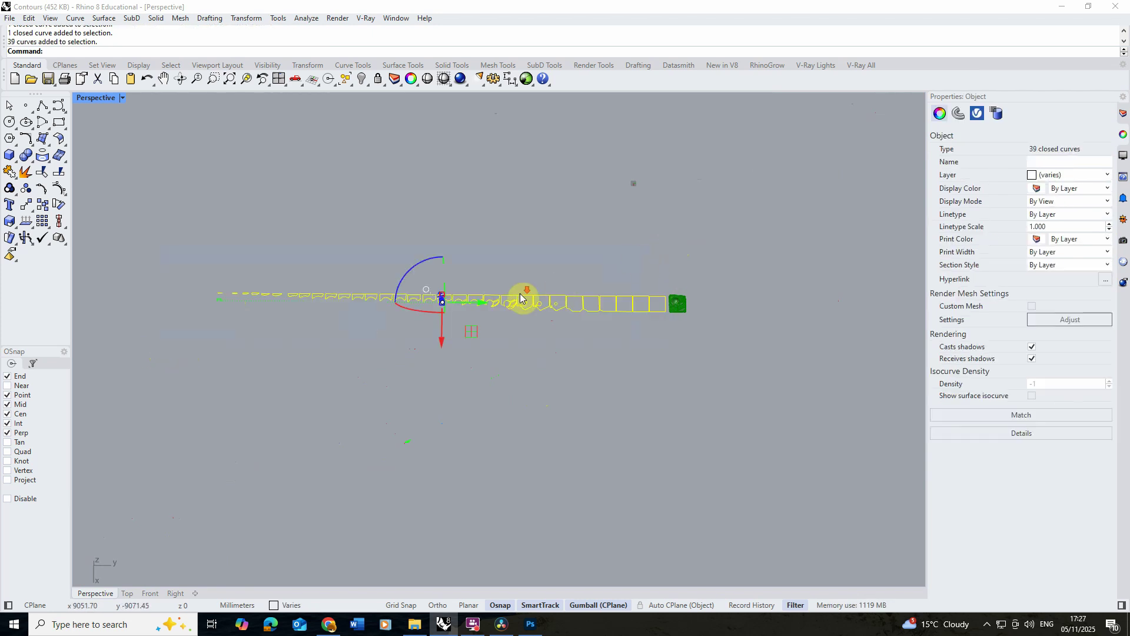
{"action": "right_click_drag", "start_coordinate": [520, 295], "coordinate": [587, 229]}
{"action": "right_click_drag", "start_coordinate": [206, 271], "coordinate": [242, 175]}
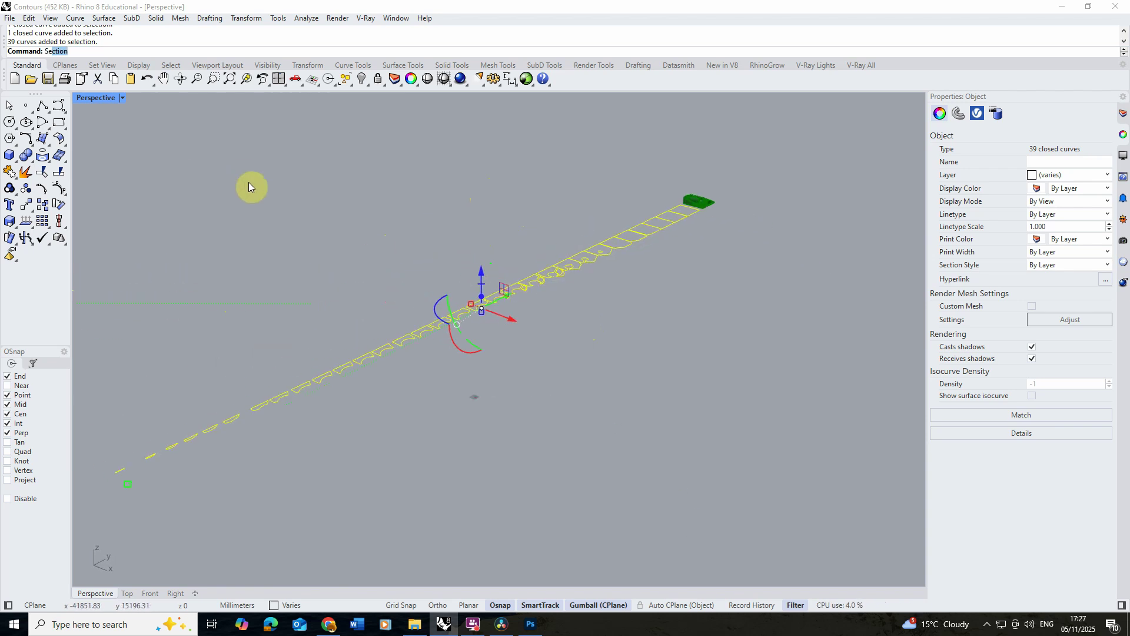
{"action": "type", "text": "etPt"}
{"action": "key", "text": "Return"}
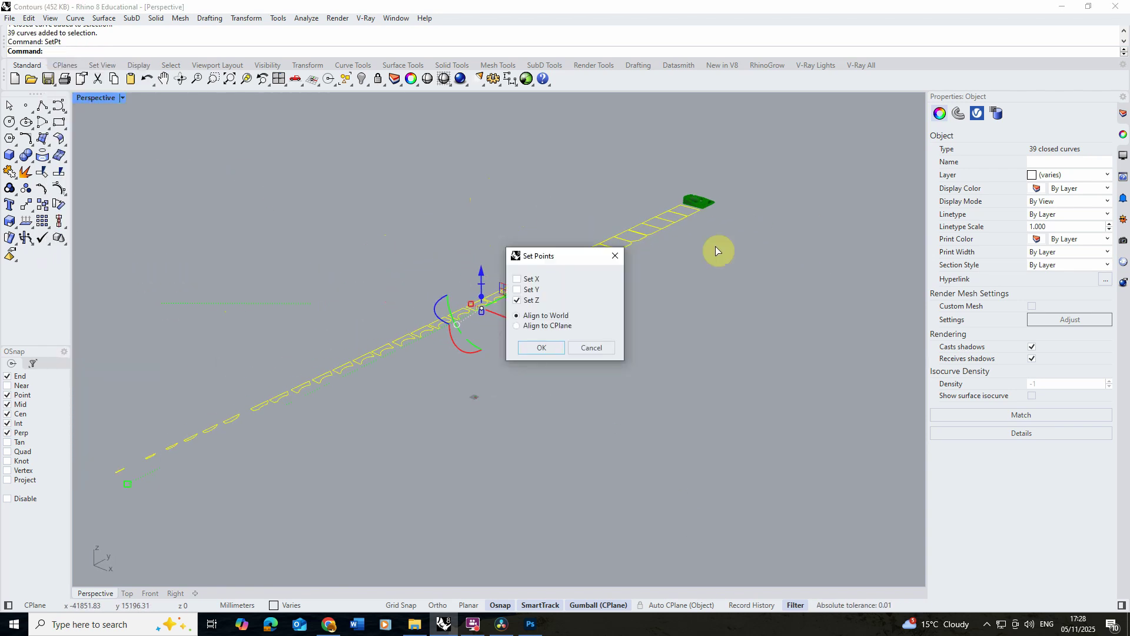
{"action": "left_click", "coordinate": [545, 351]}
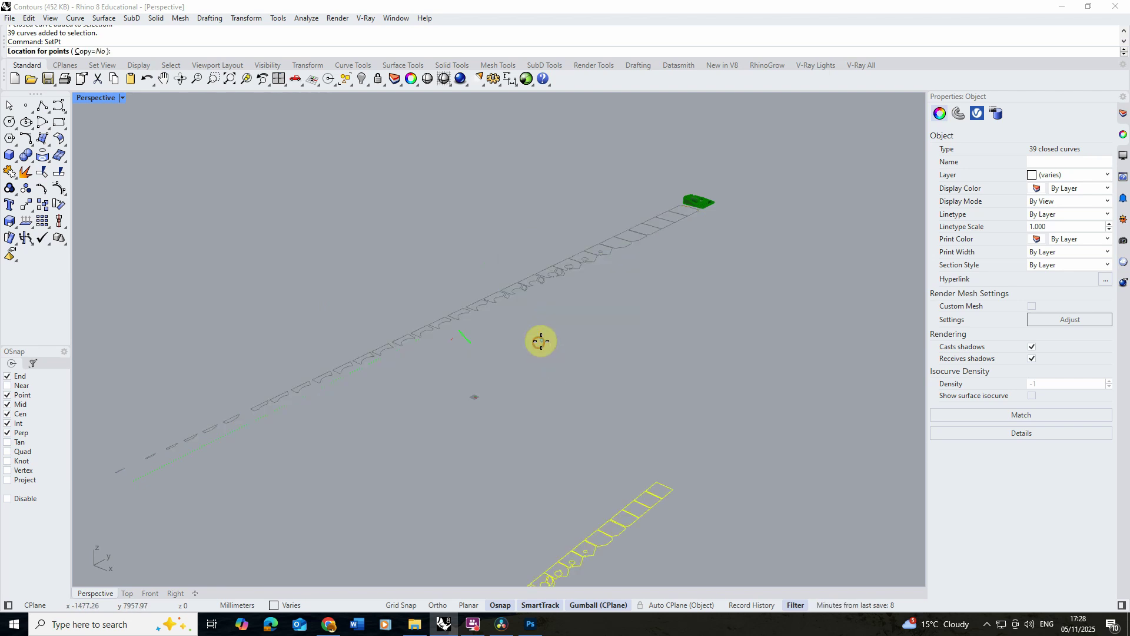
{"action": "scroll", "coordinate": [728, 176], "scroll_direction": "up", "scroll_amount": 4}
{"action": "left_click", "coordinate": [679, 245]}
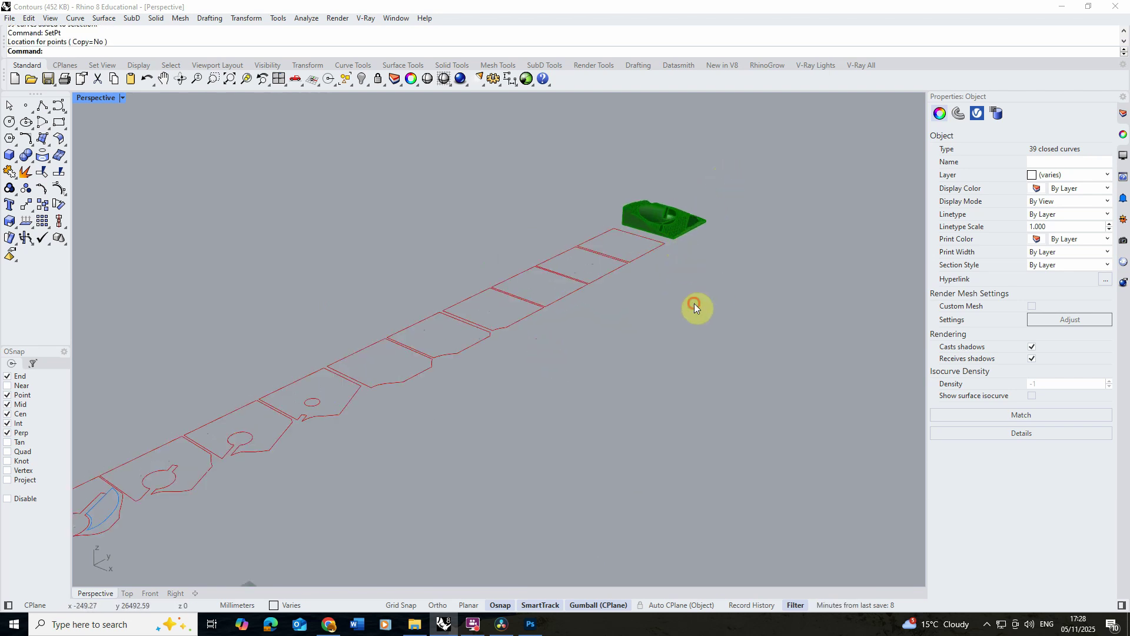
{"action": "left_click", "coordinate": [694, 307]}
{"action": "scroll", "coordinate": [564, 226], "scroll_direction": "down", "scroll_amount": 4}
{"action": "right_click_drag", "start_coordinate": [563, 226], "coordinate": [819, 163]}
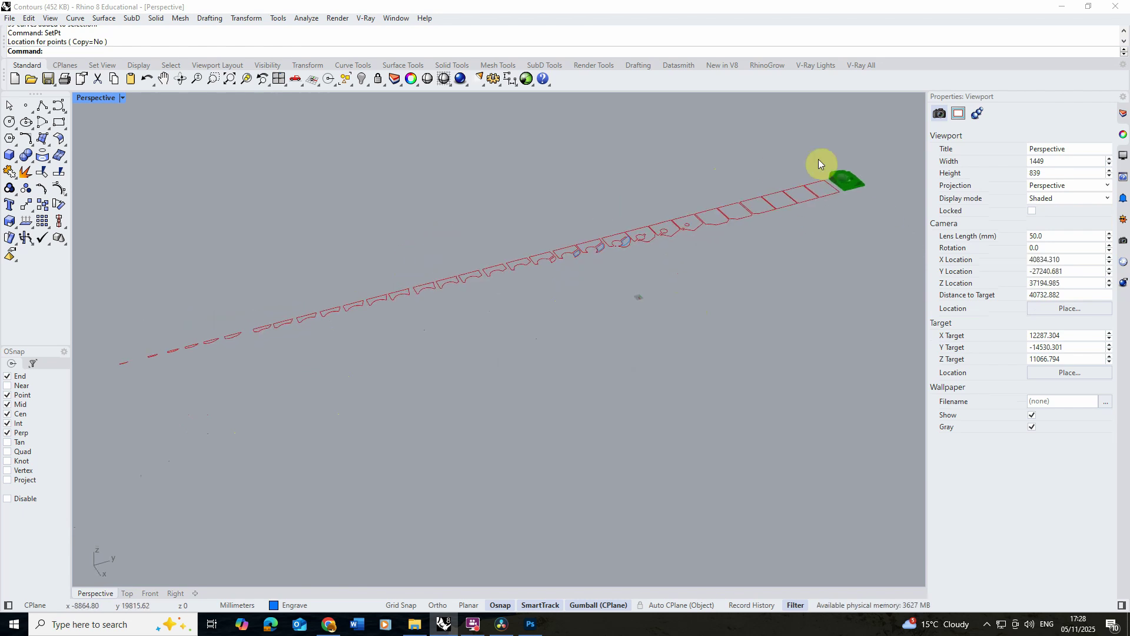